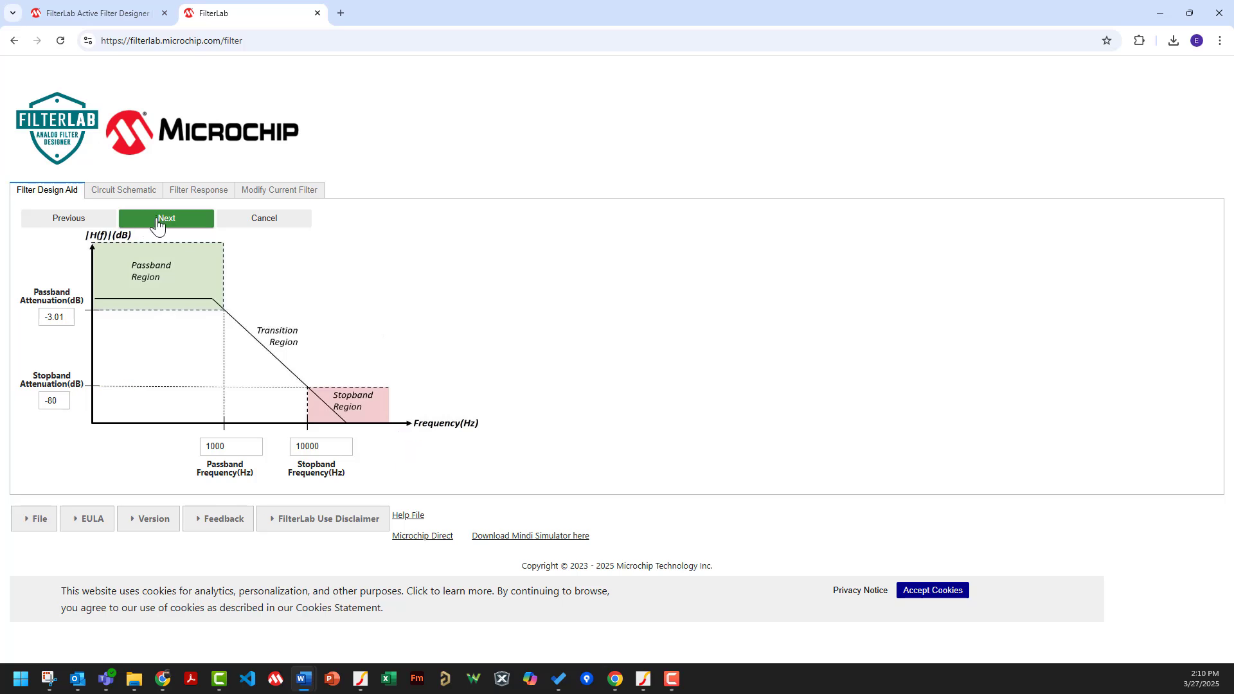
Step: Accept the passband and stopband specification and set the filter topology to Sallen-Key
click(157, 224)
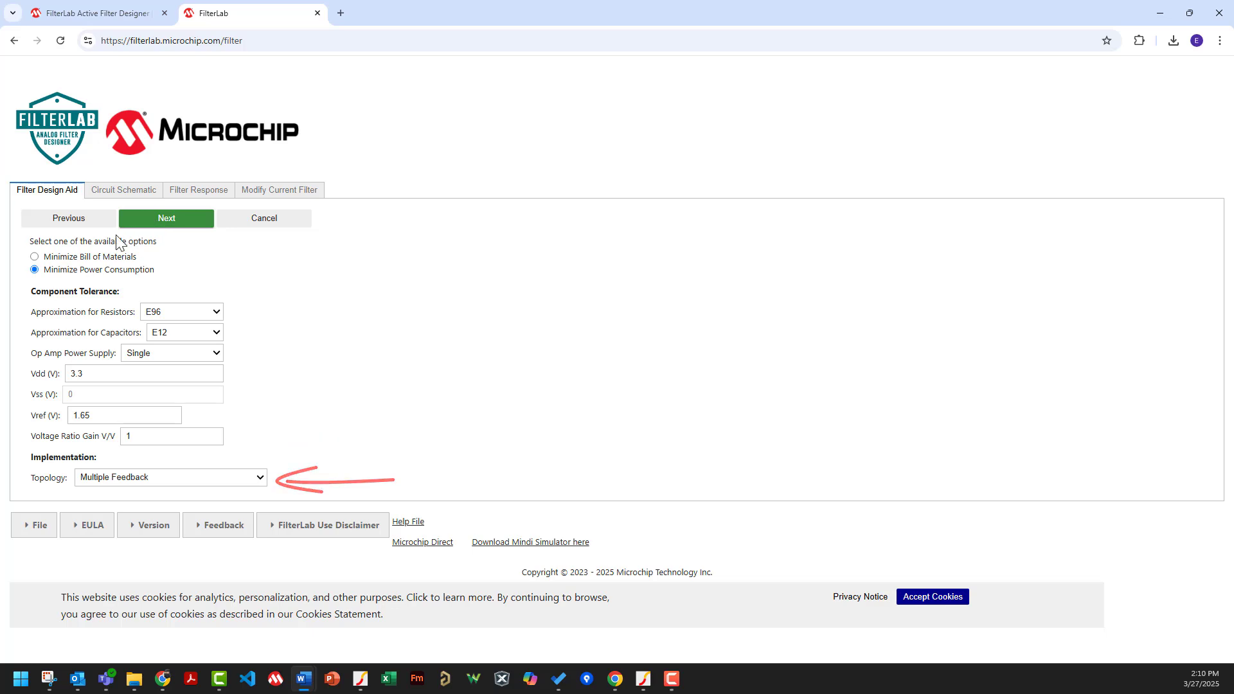
click(96, 477)
click(109, 490)
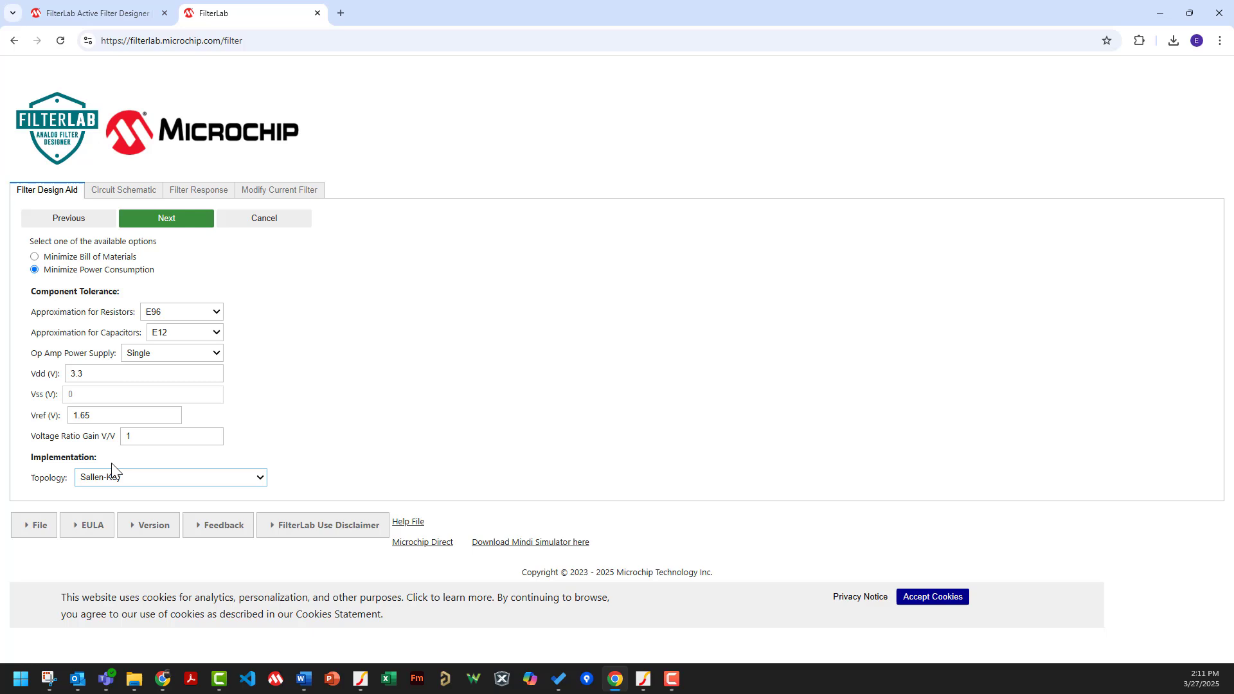
Step: Proceed to the approximation preview and finish the filter design with the Butterworth approximation
click(165, 220)
scroll(177, 295, down, 1)
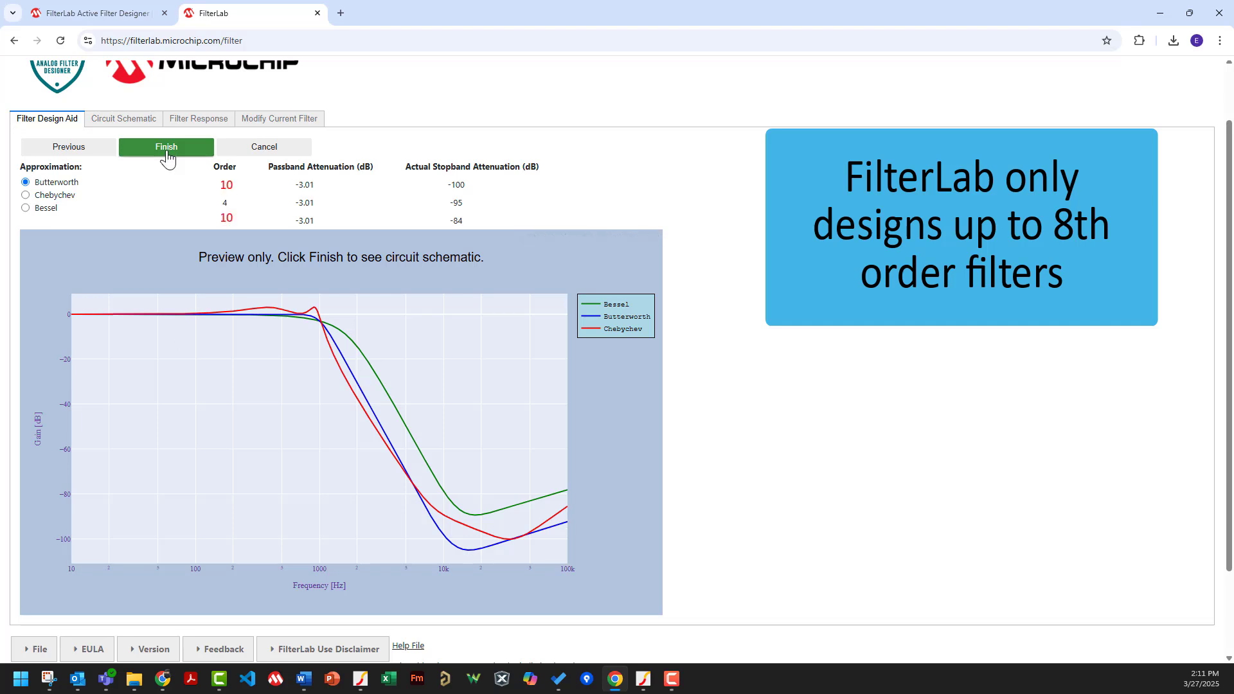
key(alt+Tab)
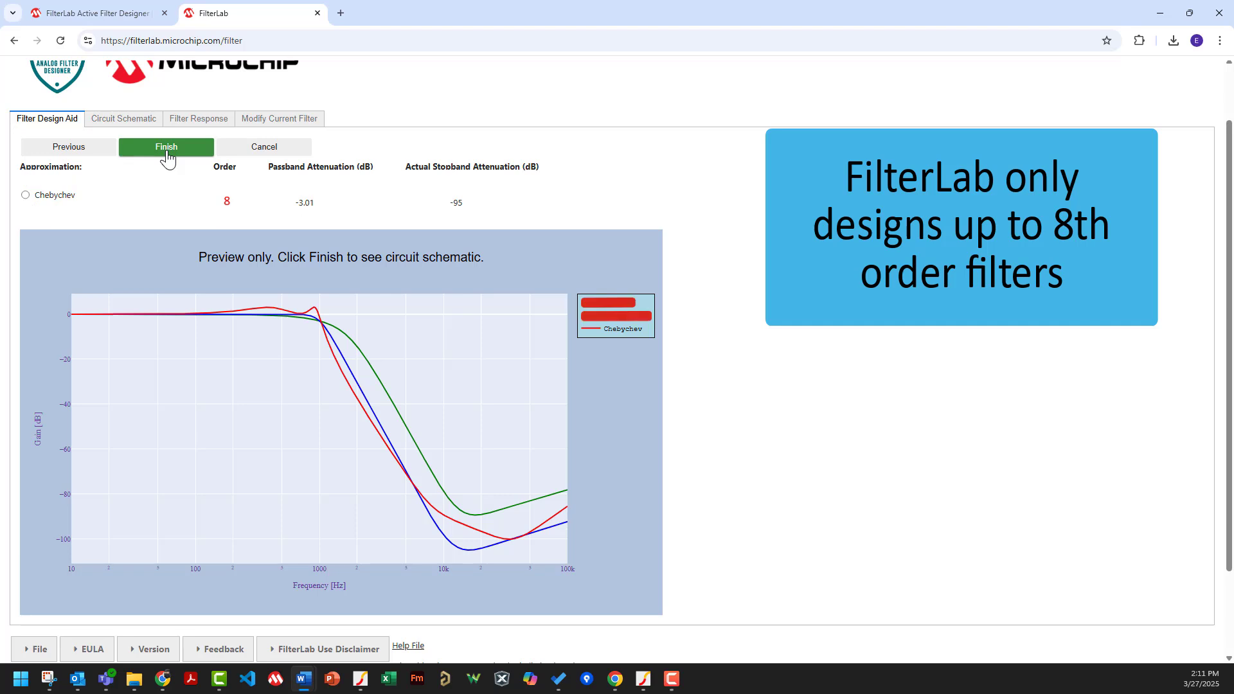
click(160, 148)
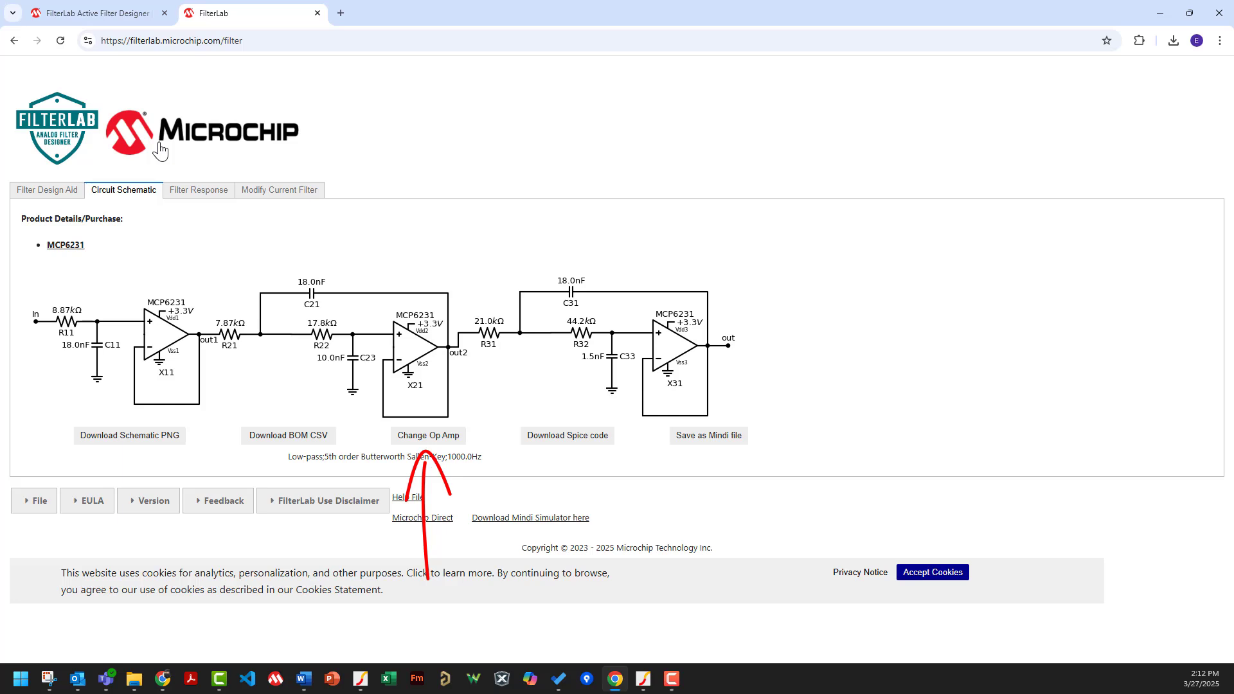
Step: Inspect the filter's gain response zoomed in around 1 kHz, restore the full range, and show Phase as the main plot
click(186, 189)
scroll(186, 190, down, 2)
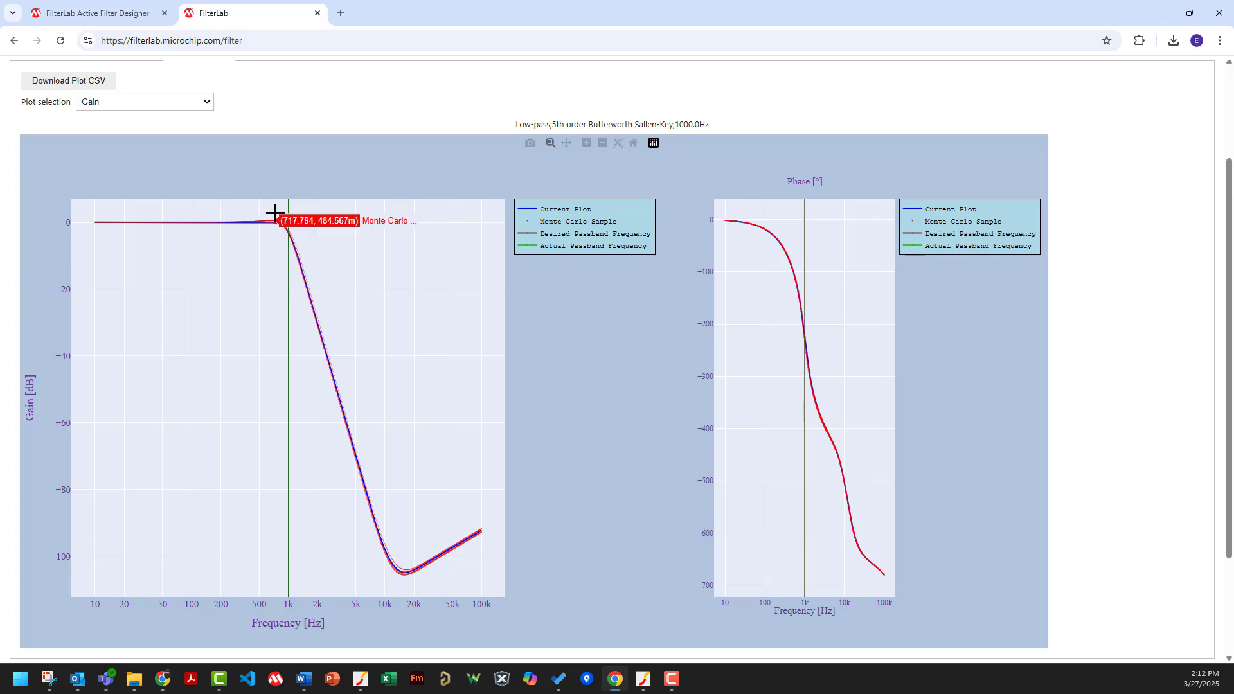
drag(274, 212, 384, 414)
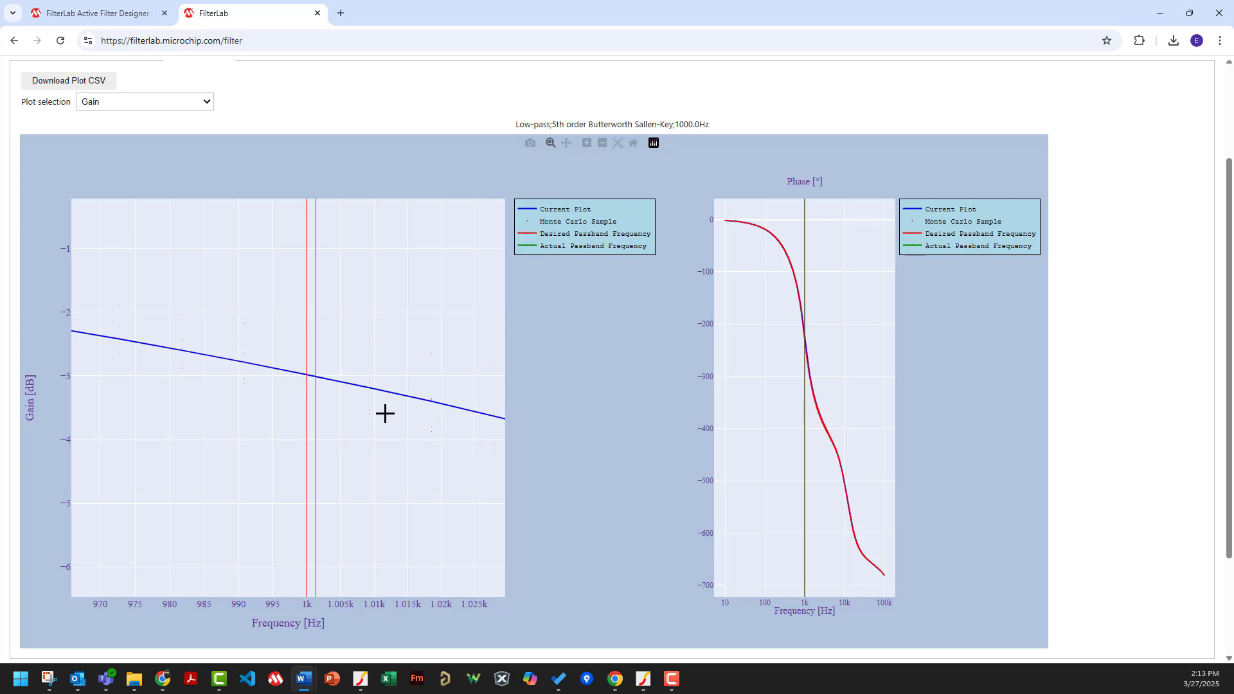
double_click(389, 332)
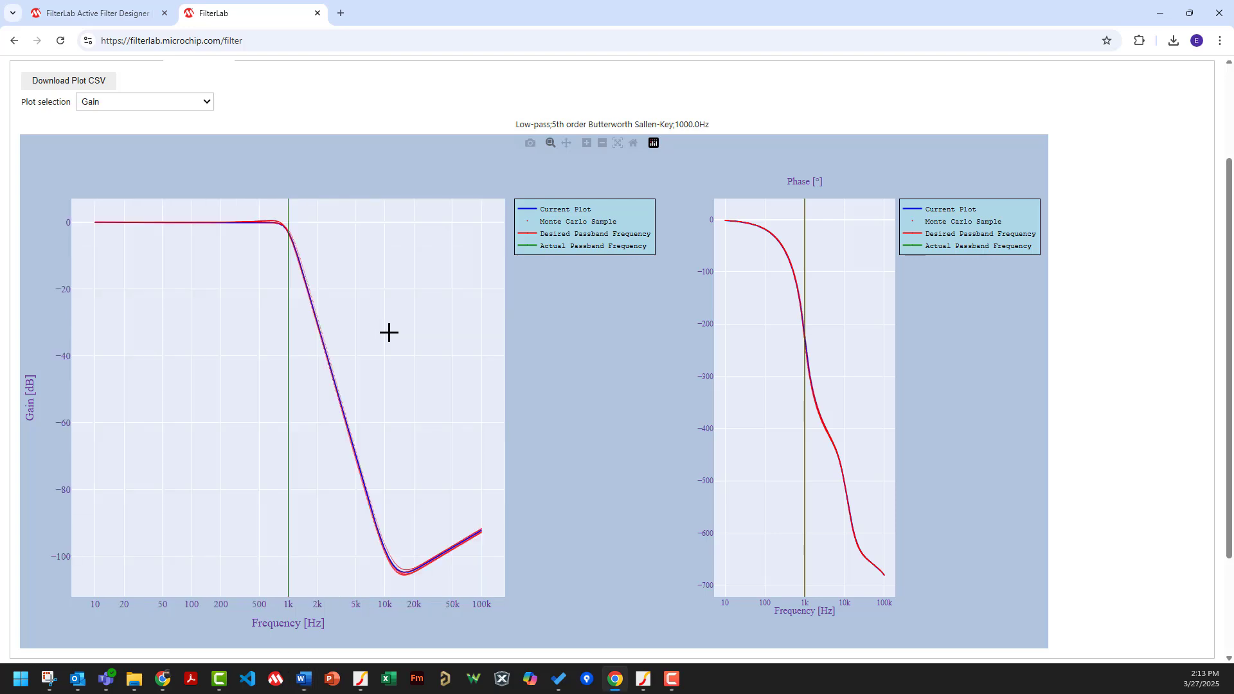
click(205, 102)
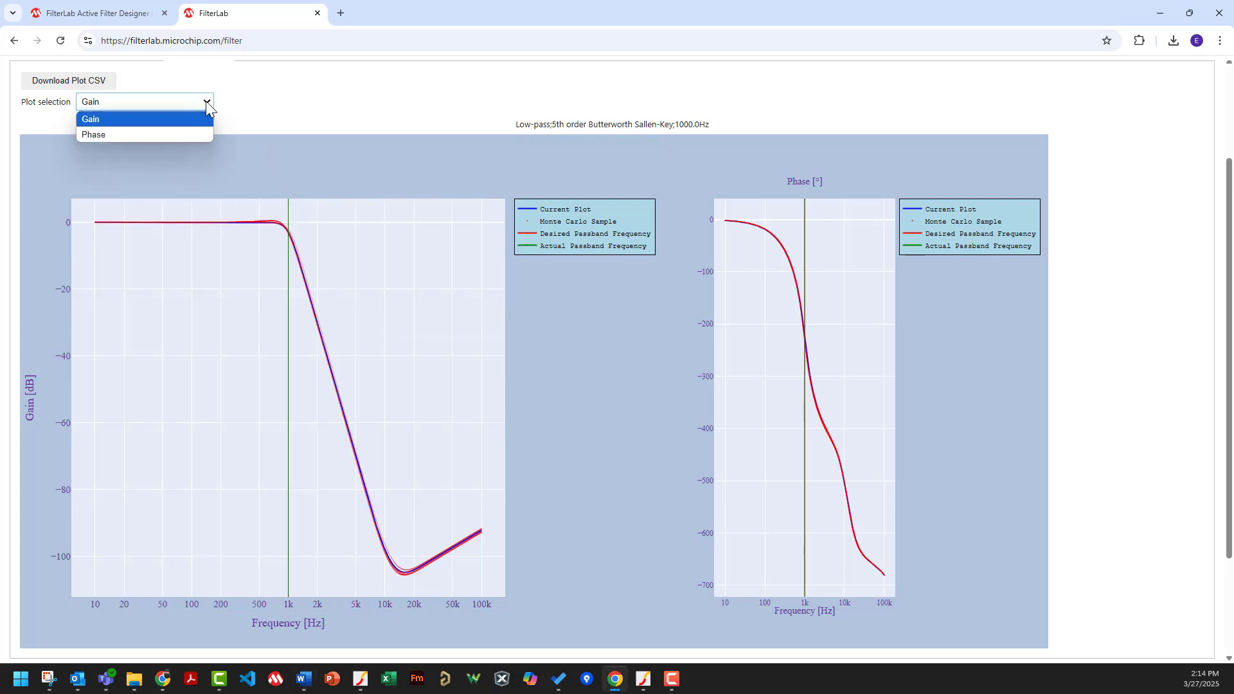
click(194, 133)
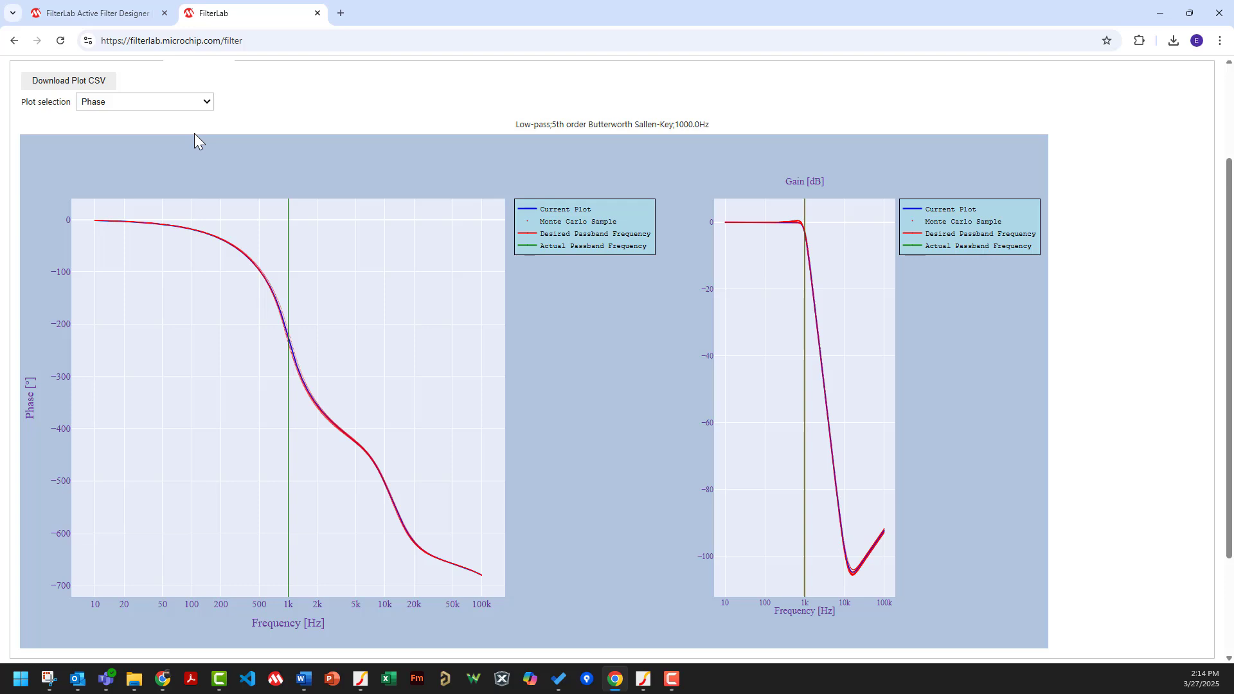
Step: Open the filter component settings for modifying the current filter and review the available op amp types
scroll(194, 148, up, 1)
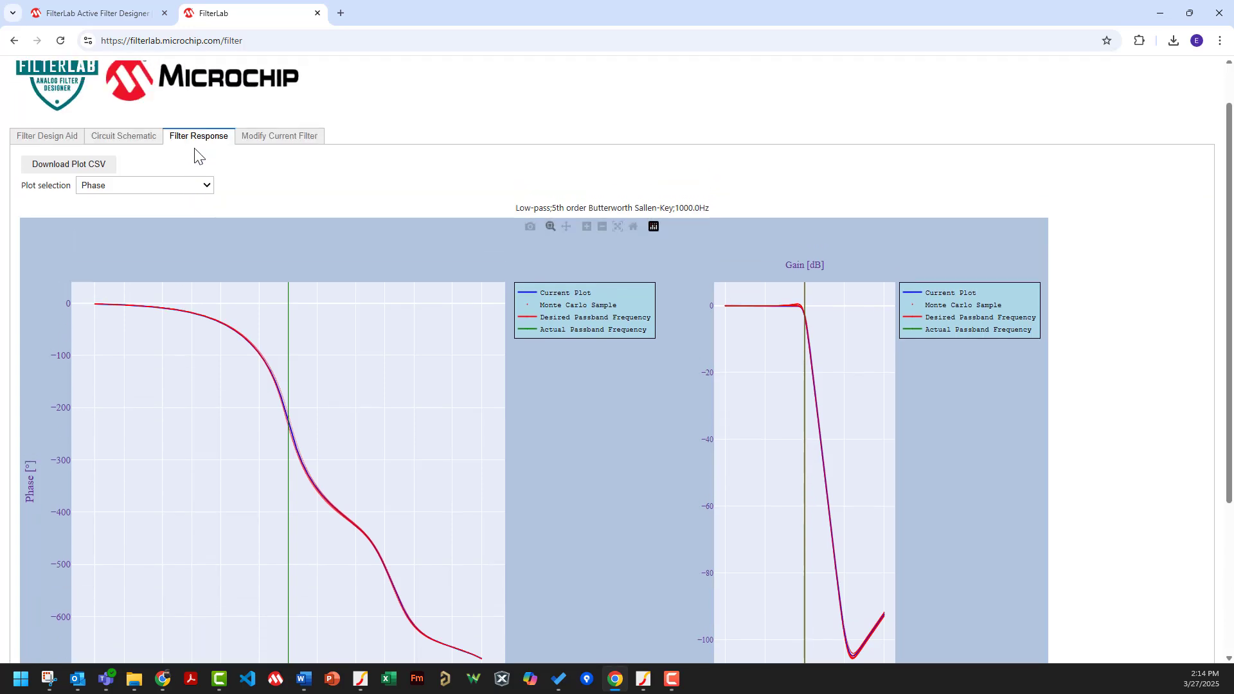
click(246, 136)
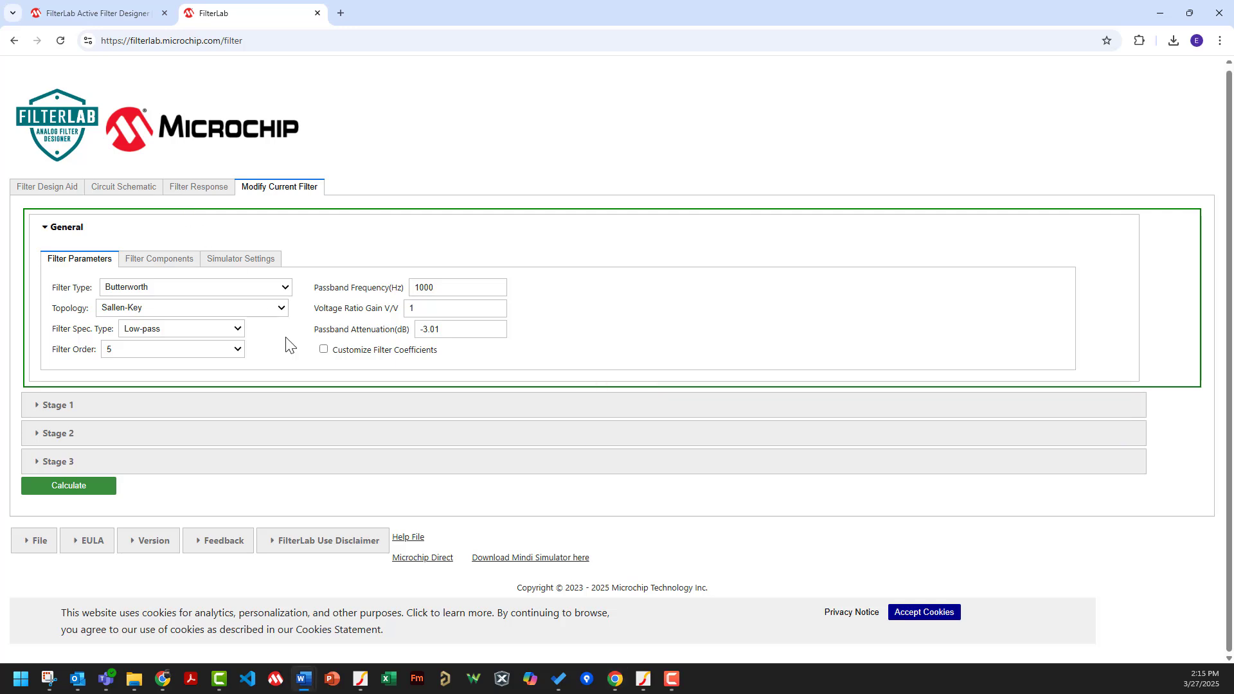
click(161, 263)
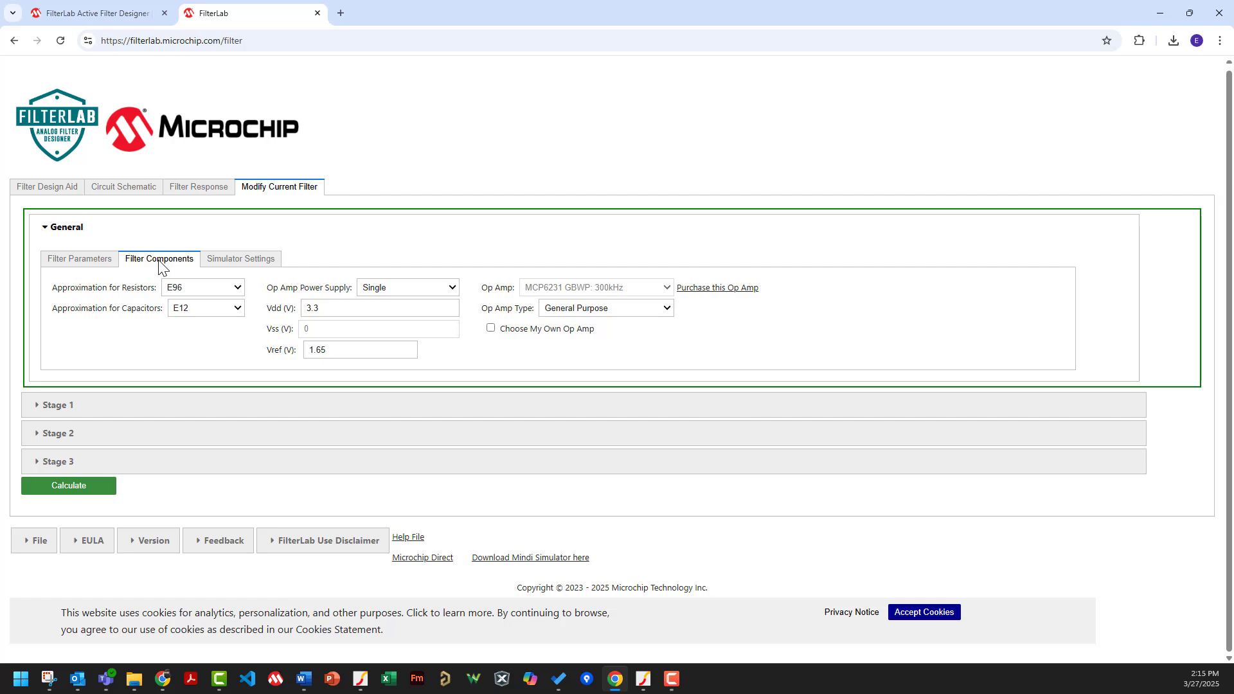
click(570, 309)
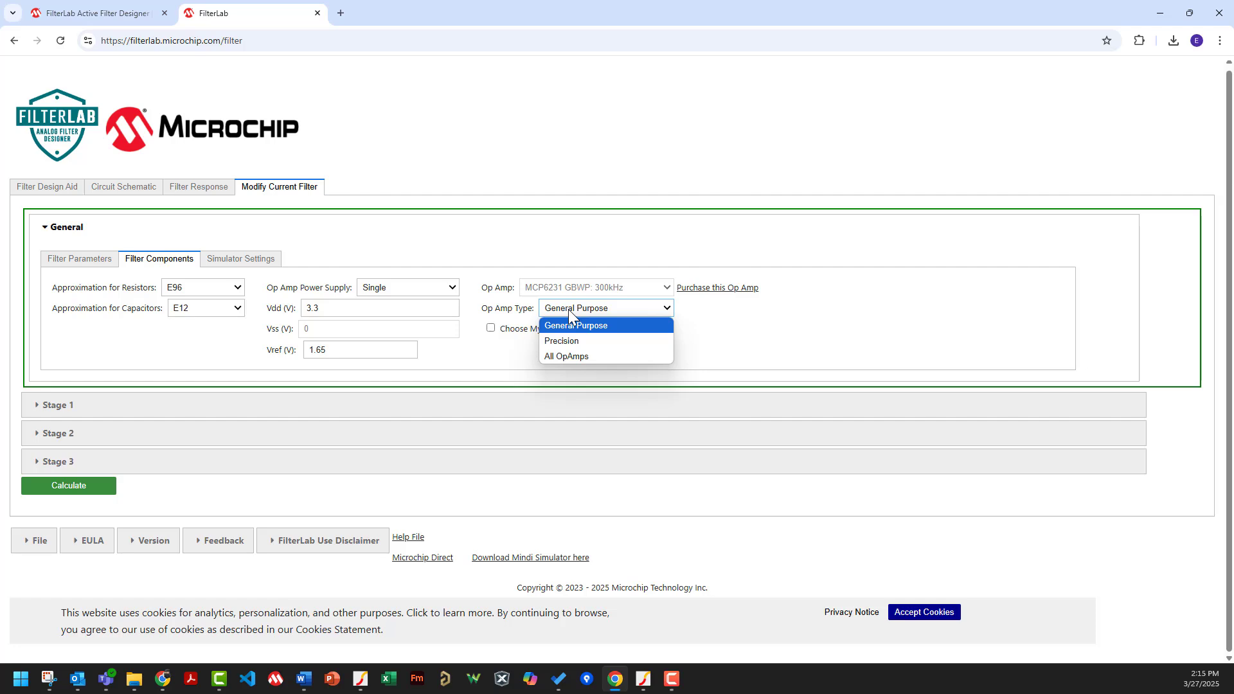
click(518, 310)
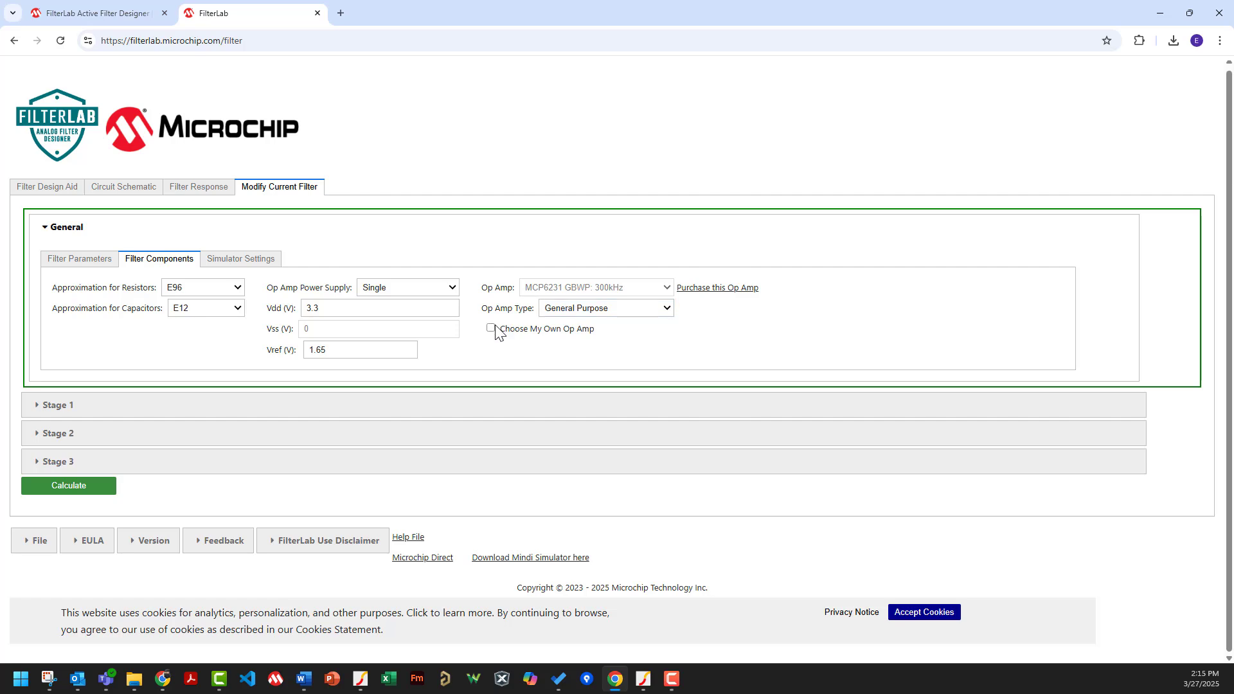
Step: Enable Choose My Own Op Amp to browse the selectable op amps down to the ideal one, and disable the option again
click(493, 328)
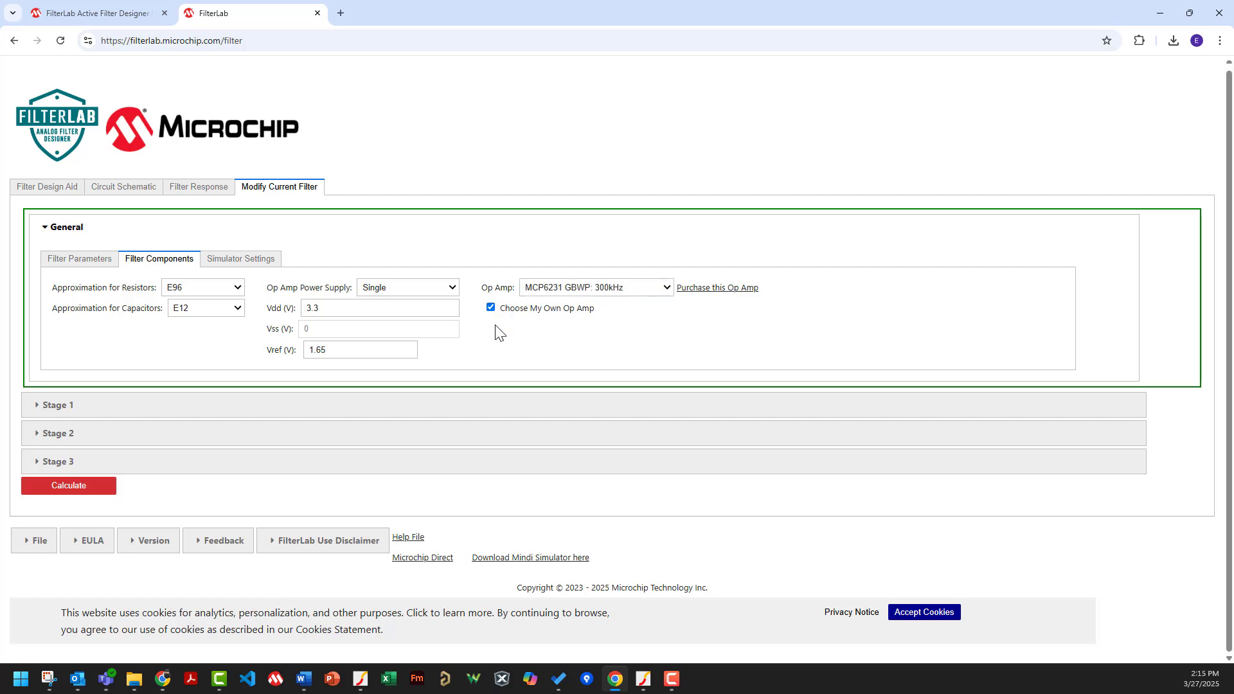
click(546, 290)
scroll(611, 473, down, 2)
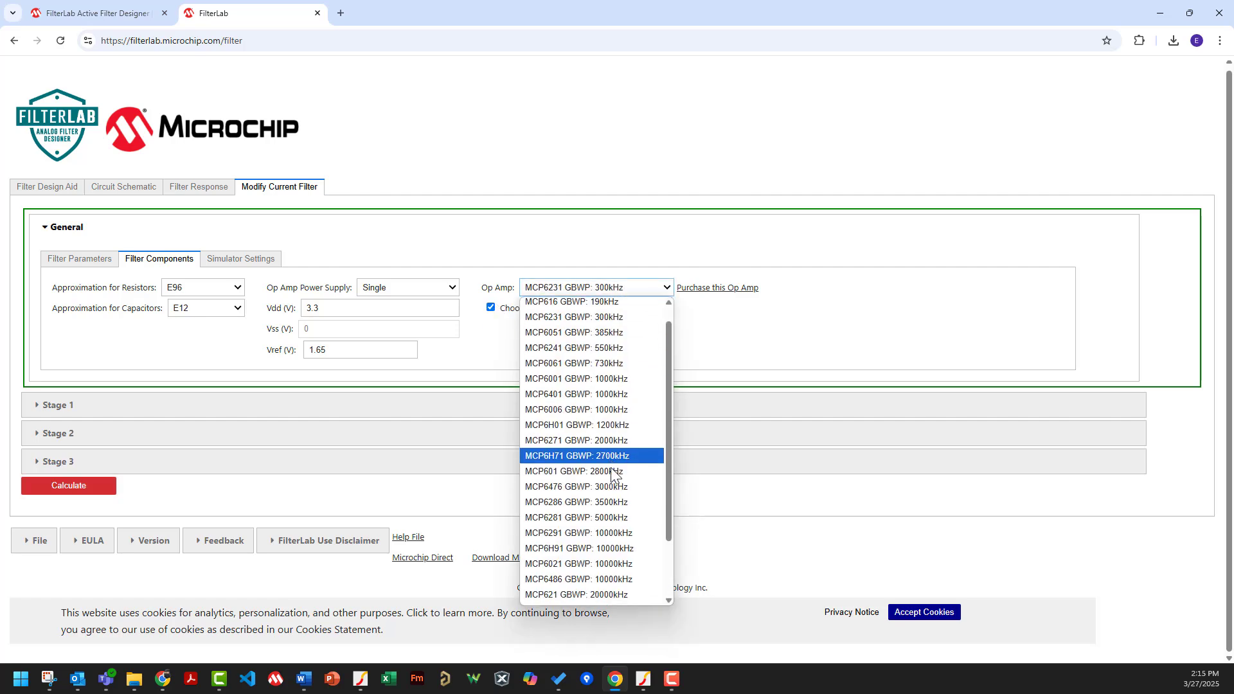
scroll(611, 474, down, 2)
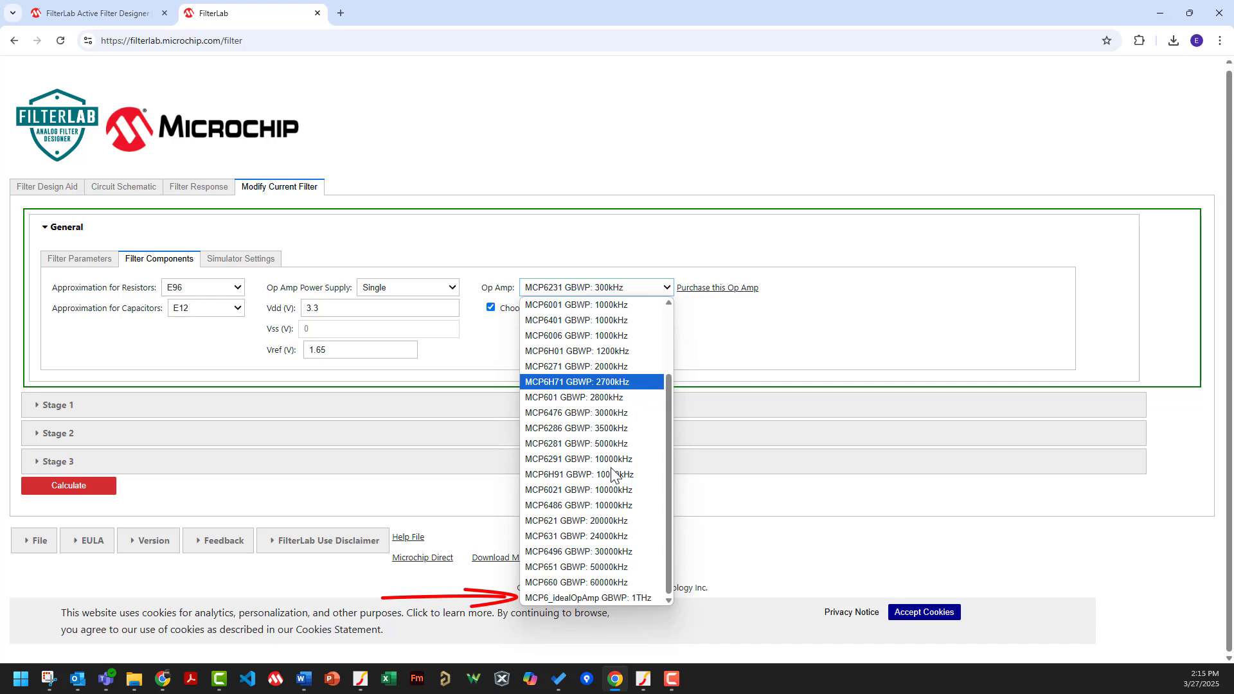
click(491, 307)
click(491, 308)
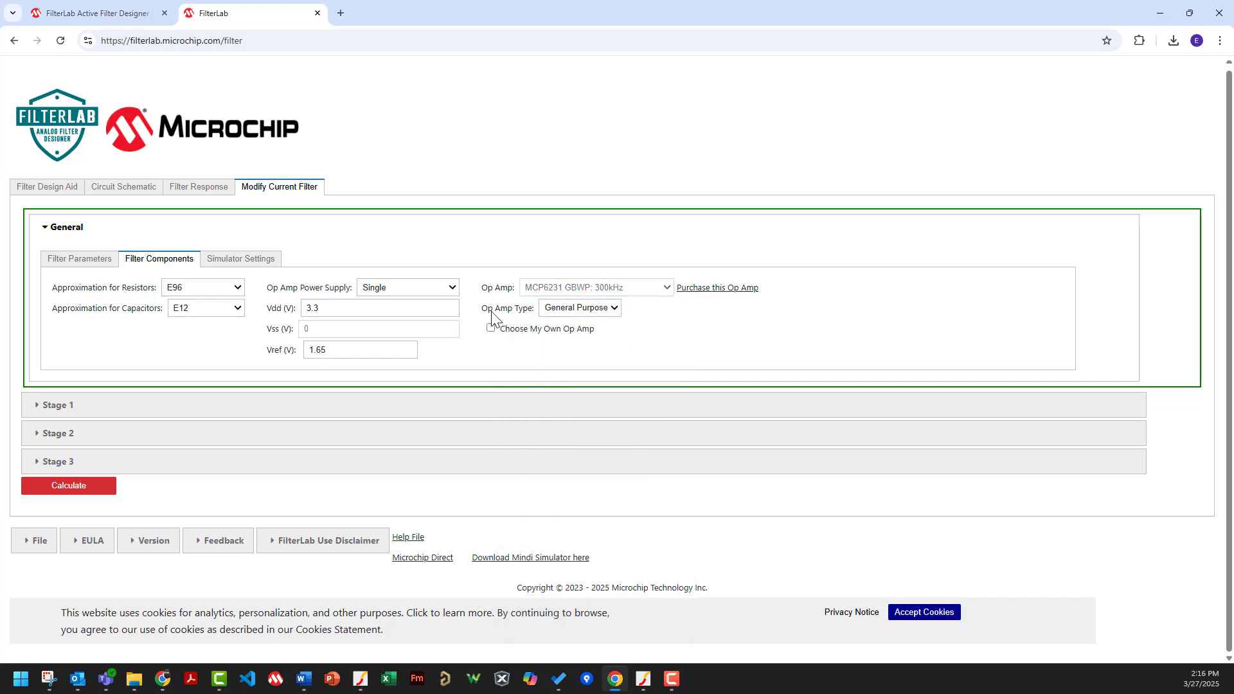
Step: Open the op amp change settings from the circuit schematic and disable Choose My Own Op Amp
click(133, 188)
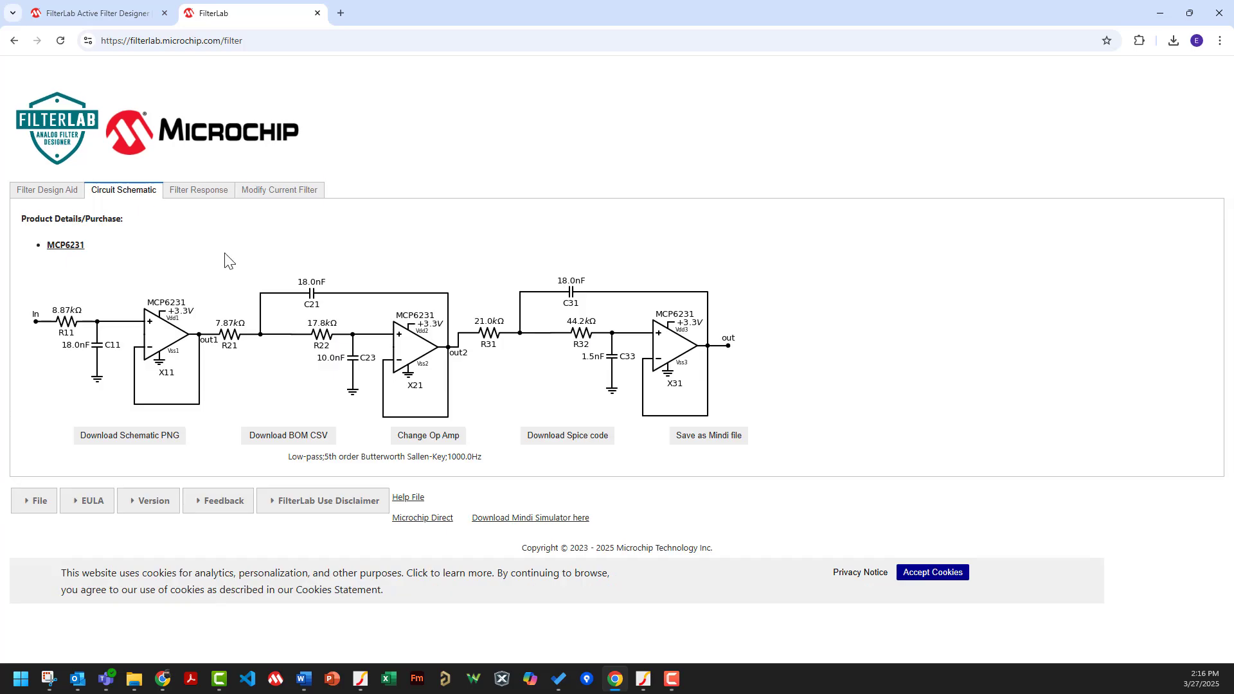
click(419, 439)
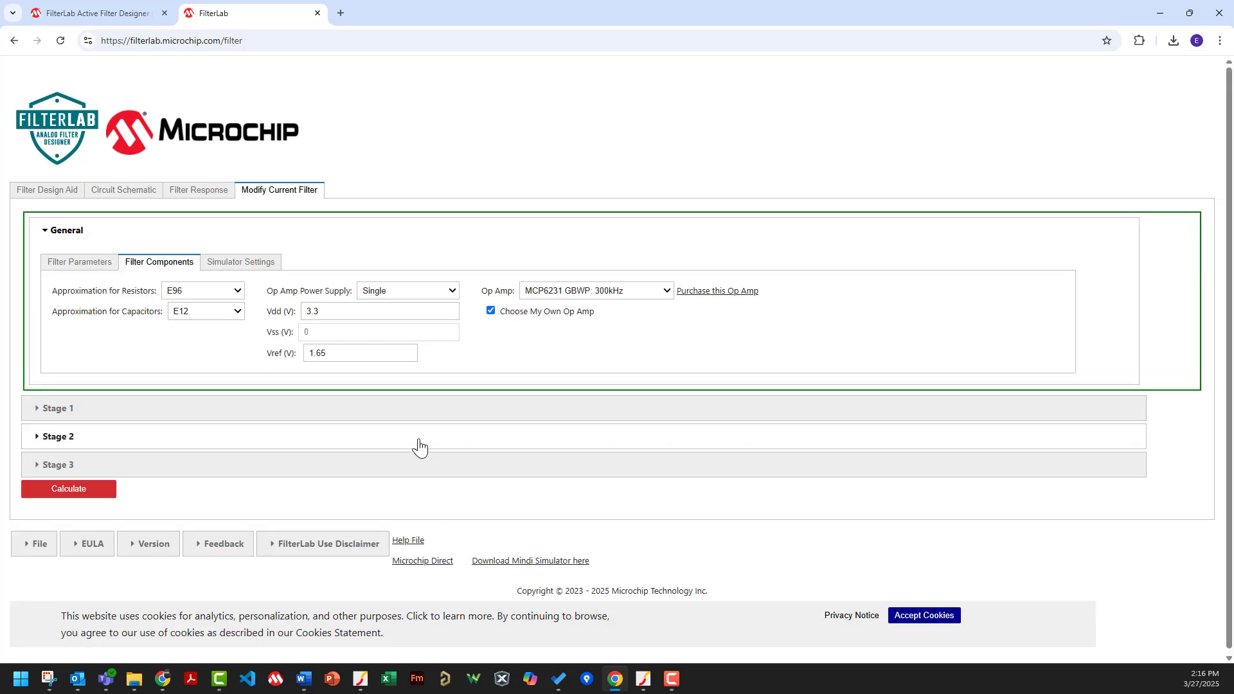
click(491, 310)
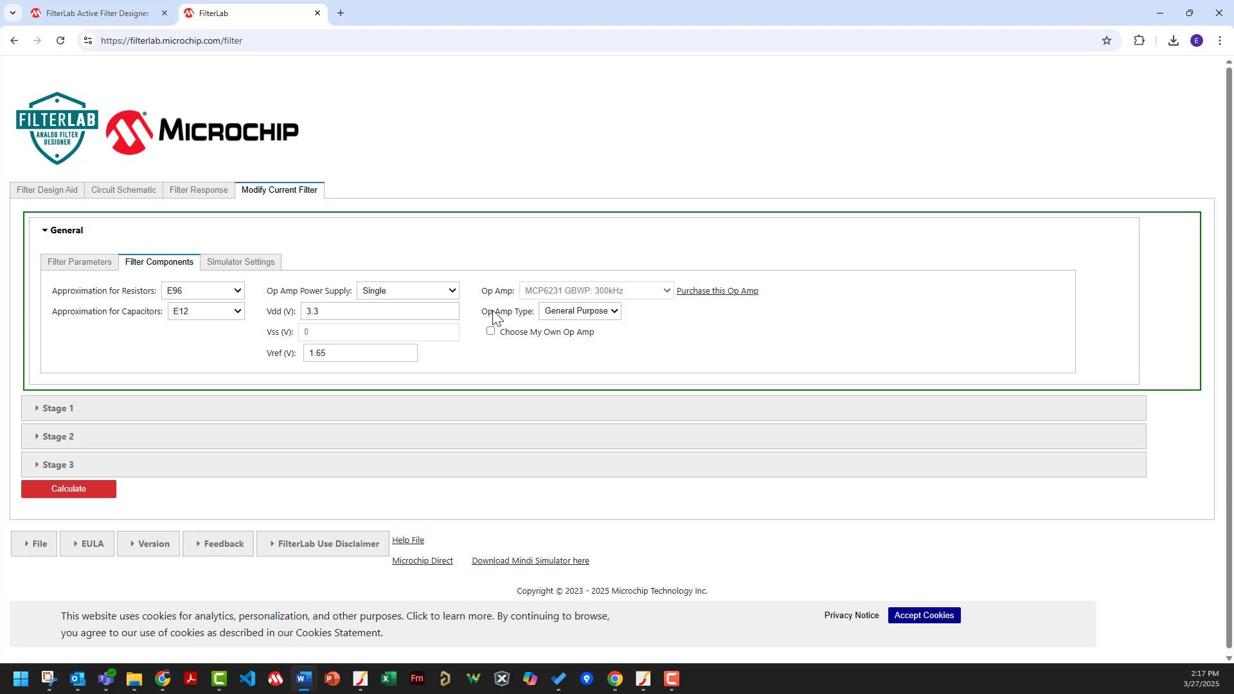
Step: Turn off Auto Scale - X in the simulator settings to view the frequency range fields, and turn it back on
click(252, 263)
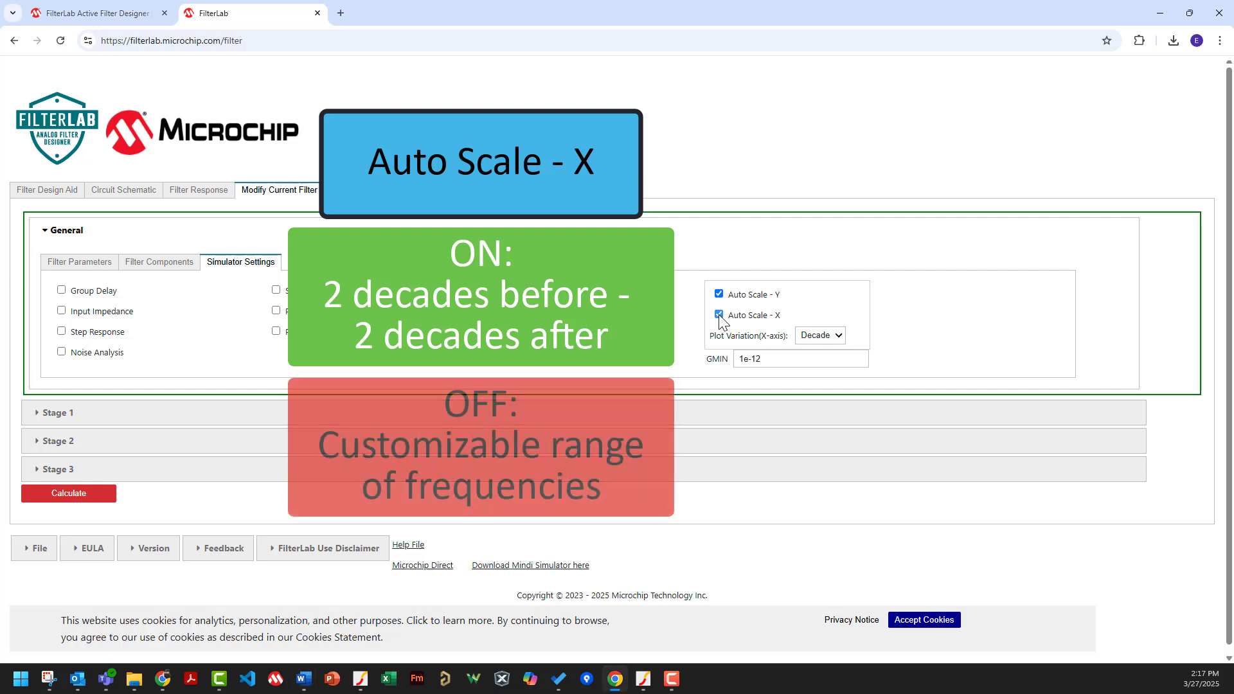
click(719, 315)
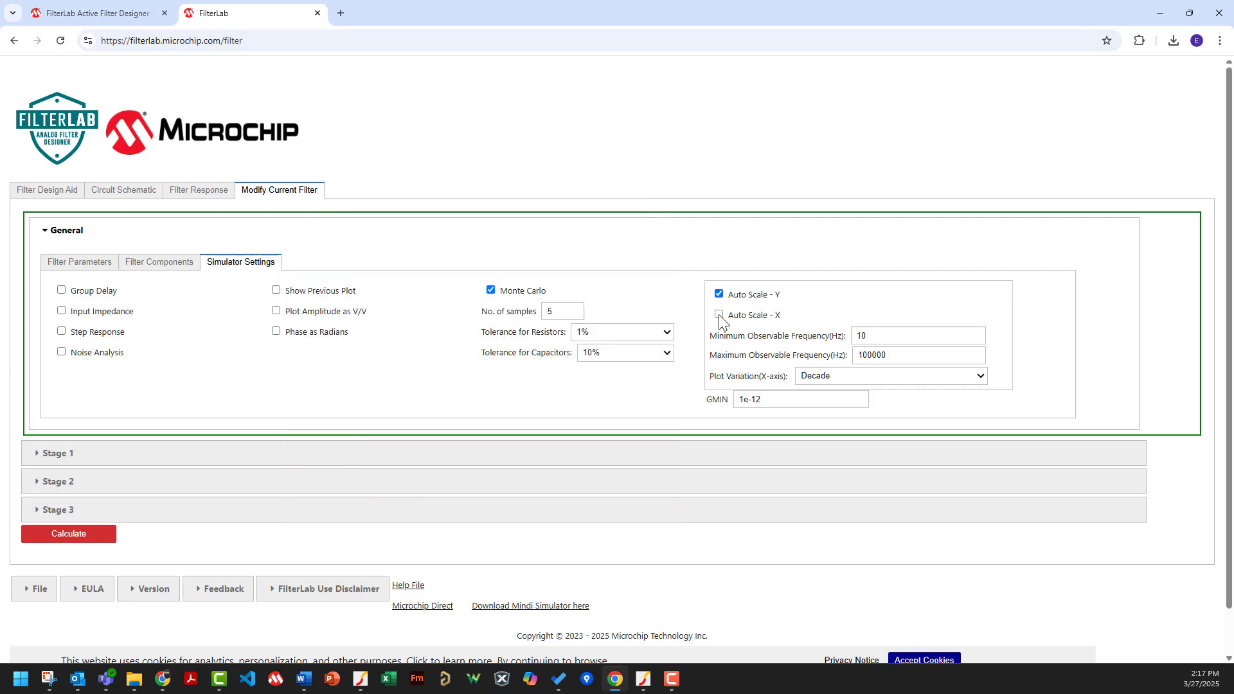
click(719, 315)
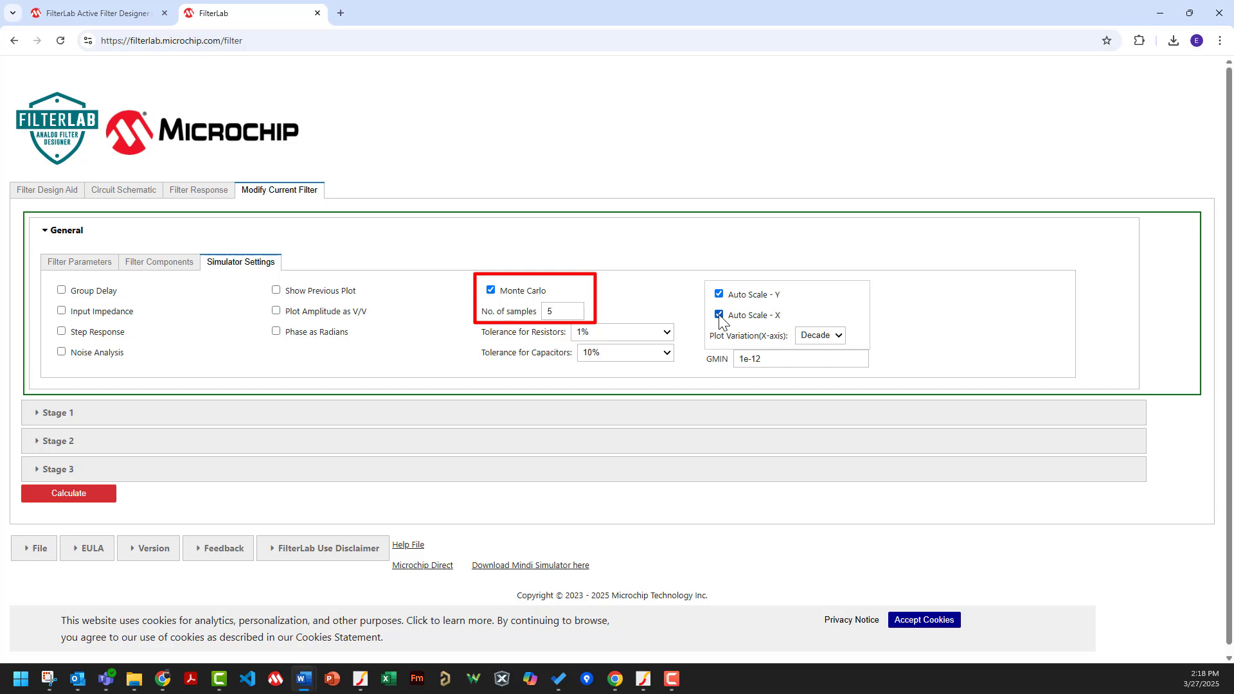
Step: Disable Monte Carlo, enable Group Delay, Input Impedance, Step Response and Noise Analysis, and recalculate the filter
click(491, 291)
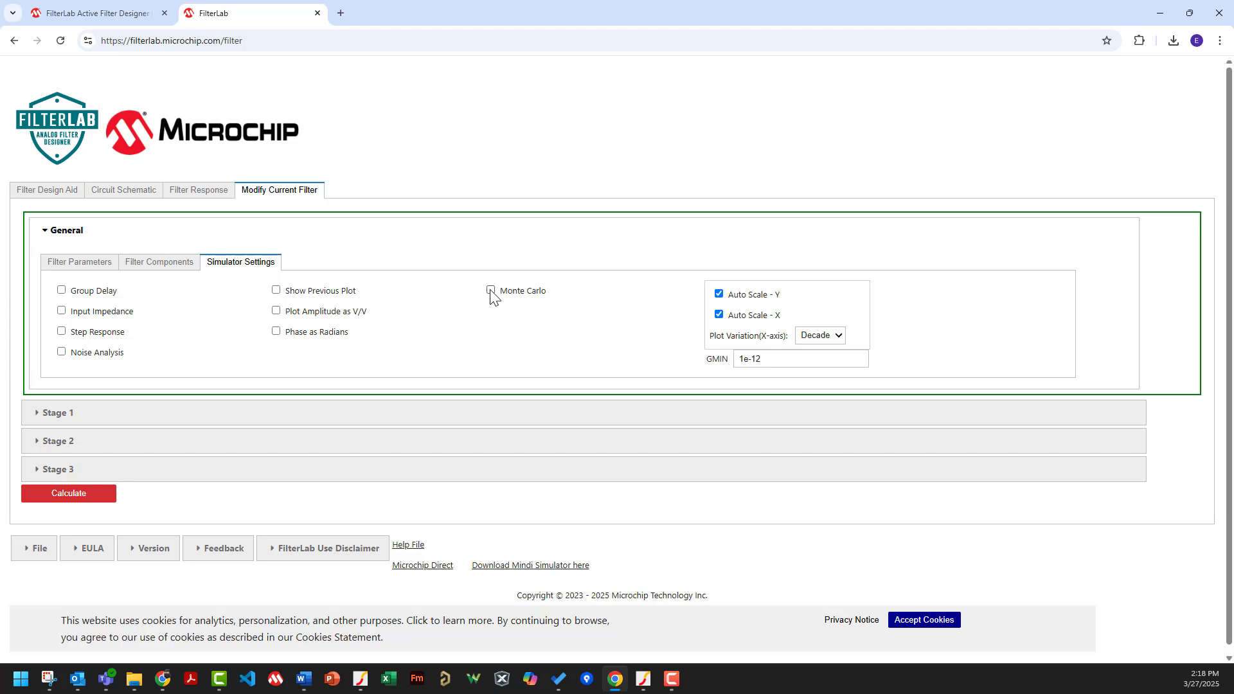
click(62, 290)
click(62, 310)
click(62, 331)
click(62, 351)
click(61, 502)
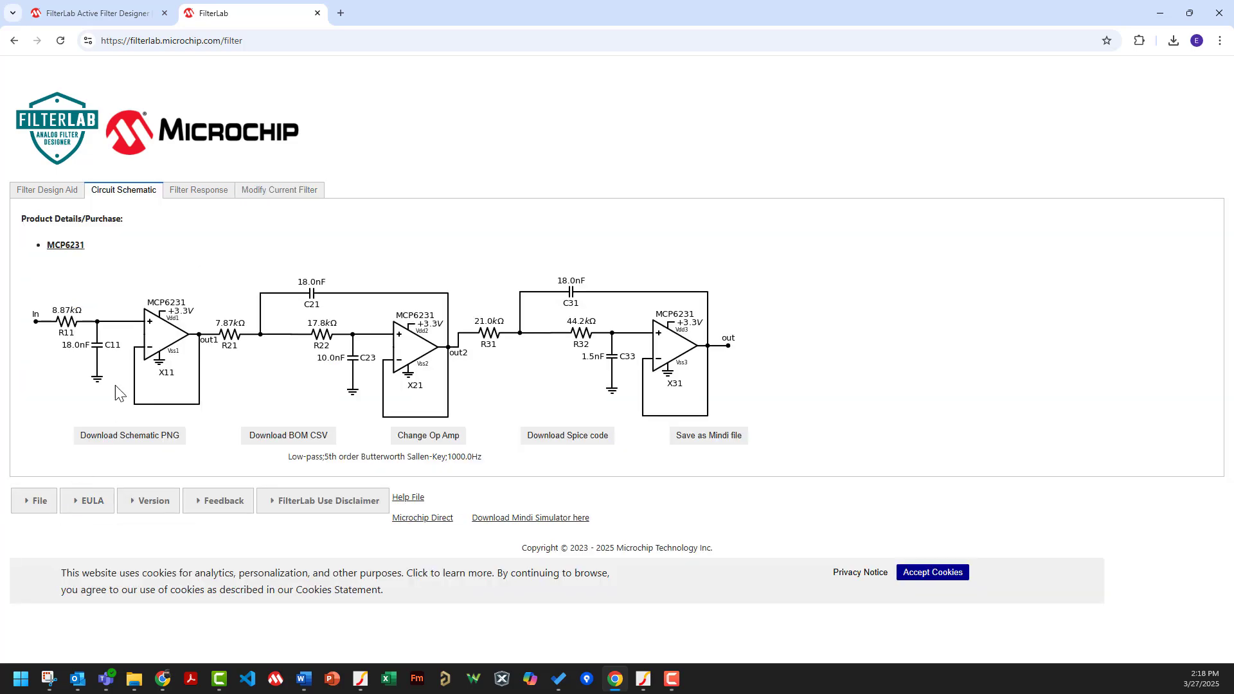
Step: Examine the filter response plots for gain, phase, group delay, noise, input impedance and step response
click(188, 194)
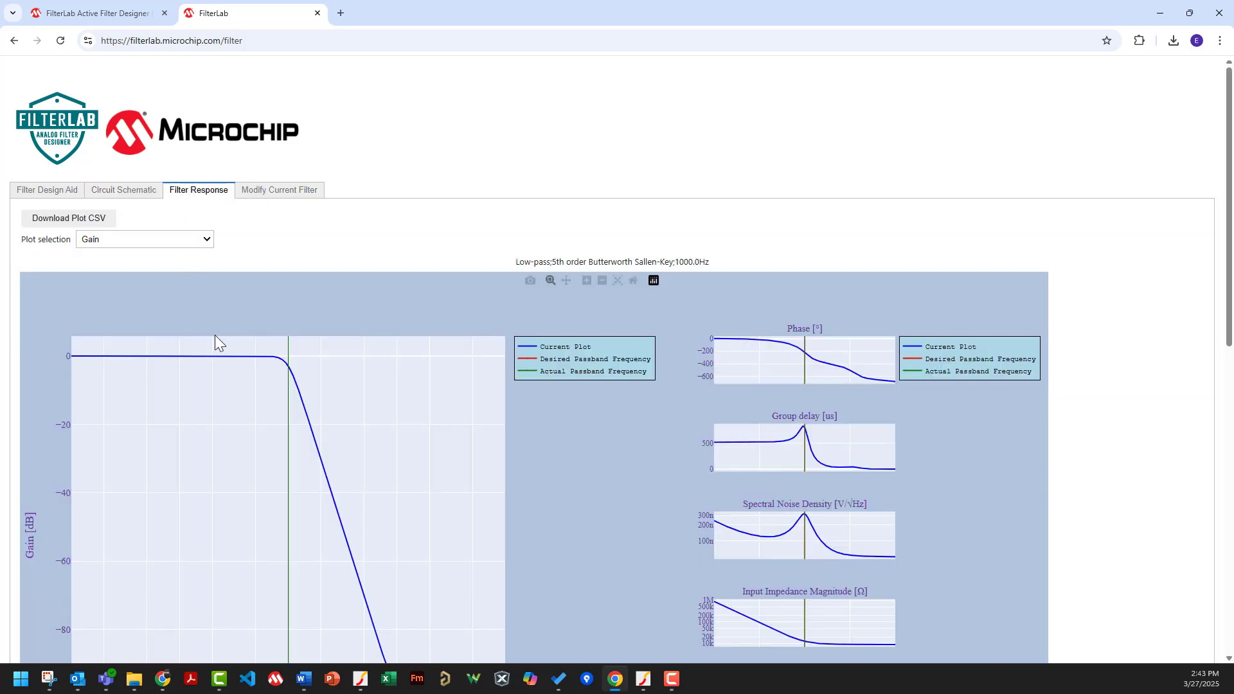
scroll(216, 337, down, 2)
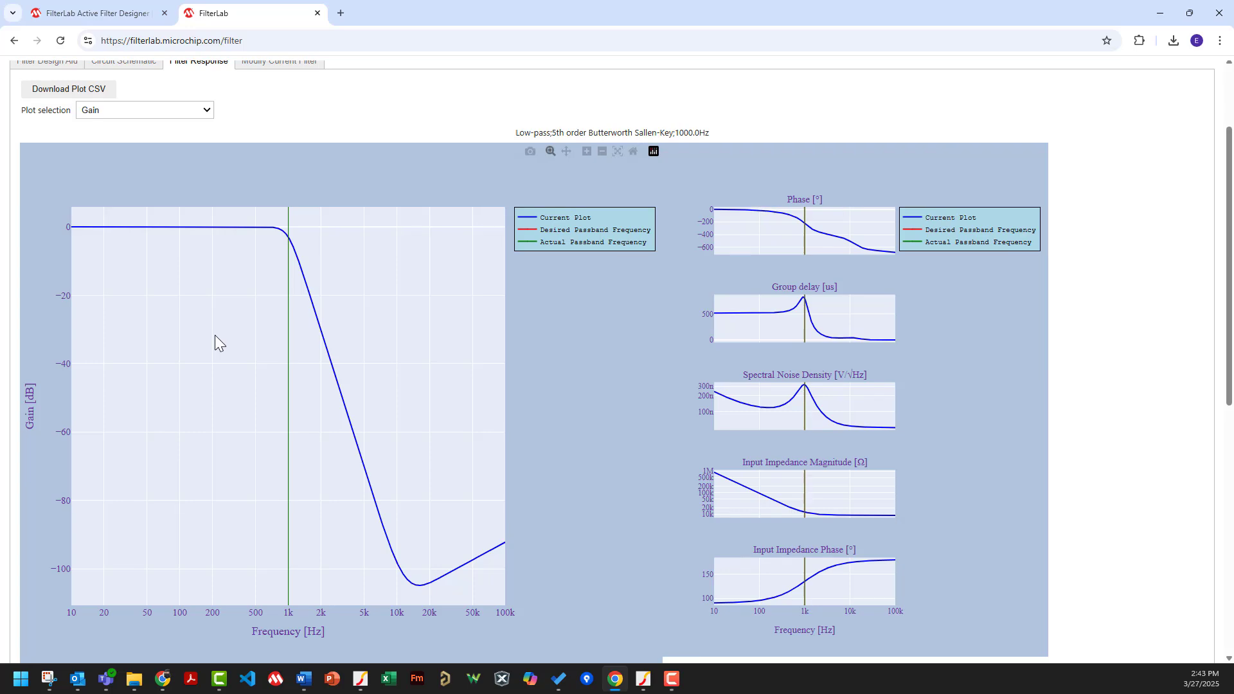
scroll(215, 335, down, 3)
scroll(214, 334, down, 4)
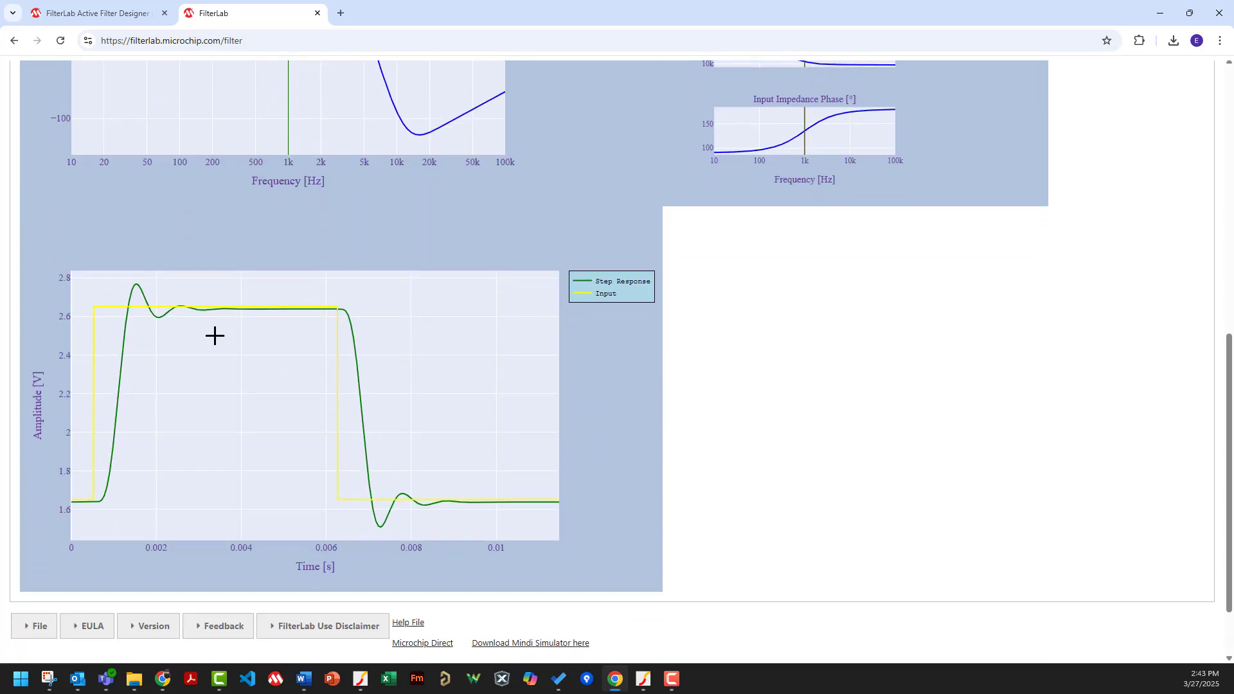
scroll(215, 333, up, 8)
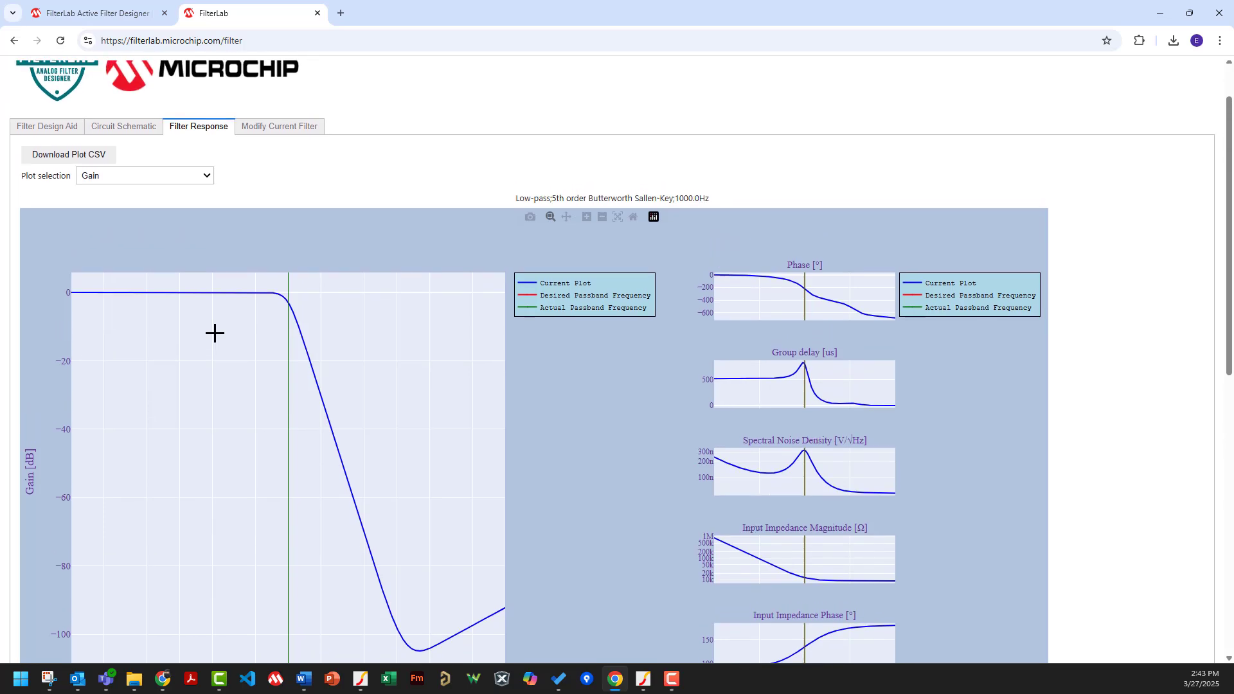
Step: Turn off Auto Scale - Y in the simulator settings, recalculate the filter, and view the updated gain plot
click(268, 128)
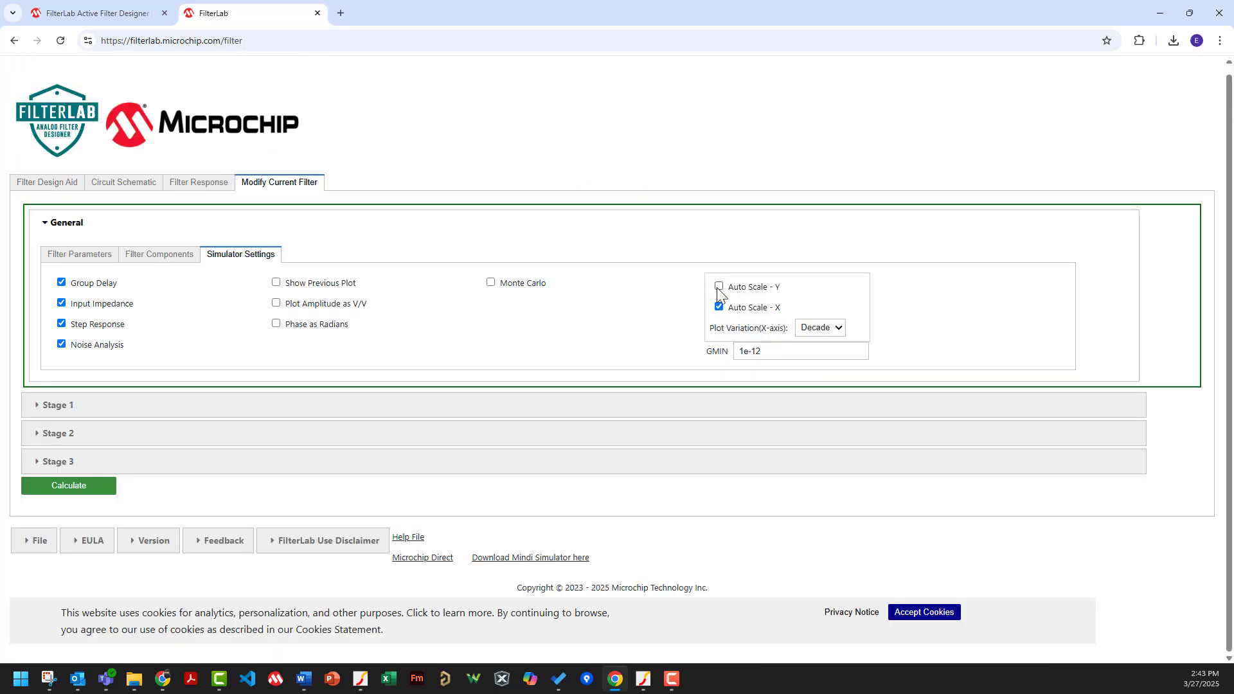
click(66, 492)
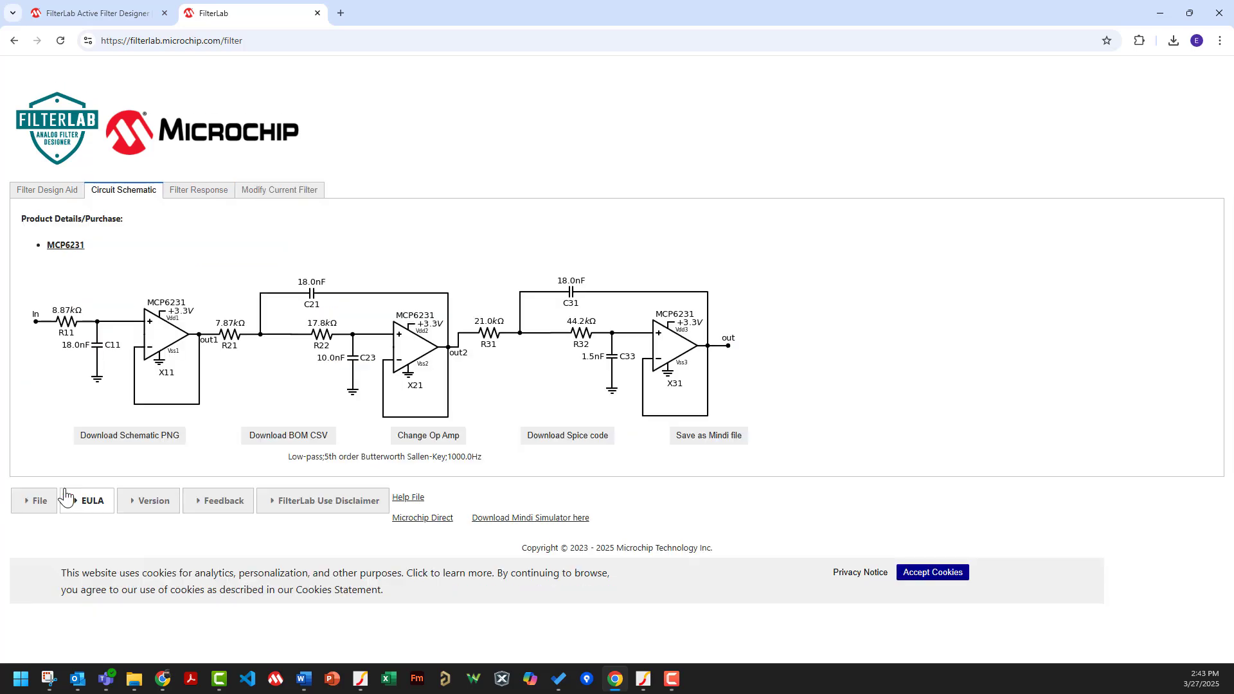
click(198, 190)
scroll(209, 373, down, 3)
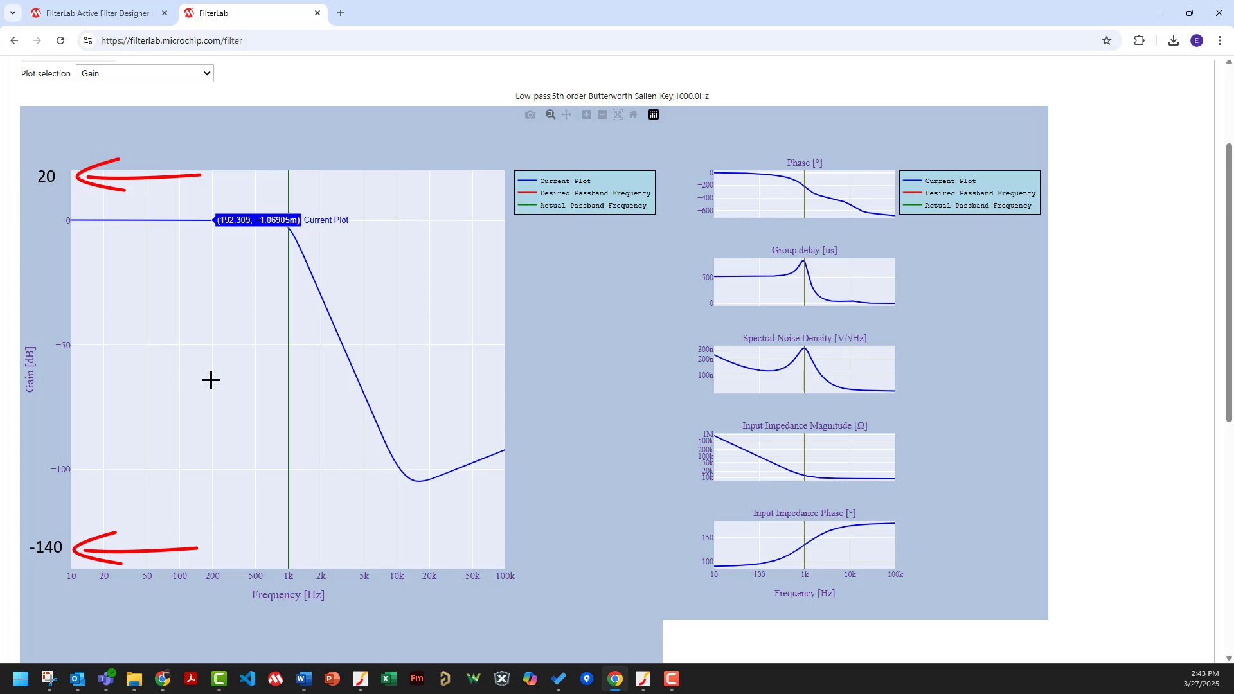
Step: Turn on Auto Scale - Y, turn off Auto Scale - X, and set the observable frequency range to 1–1000000 Hz
scroll(212, 347, up, 5)
click(272, 190)
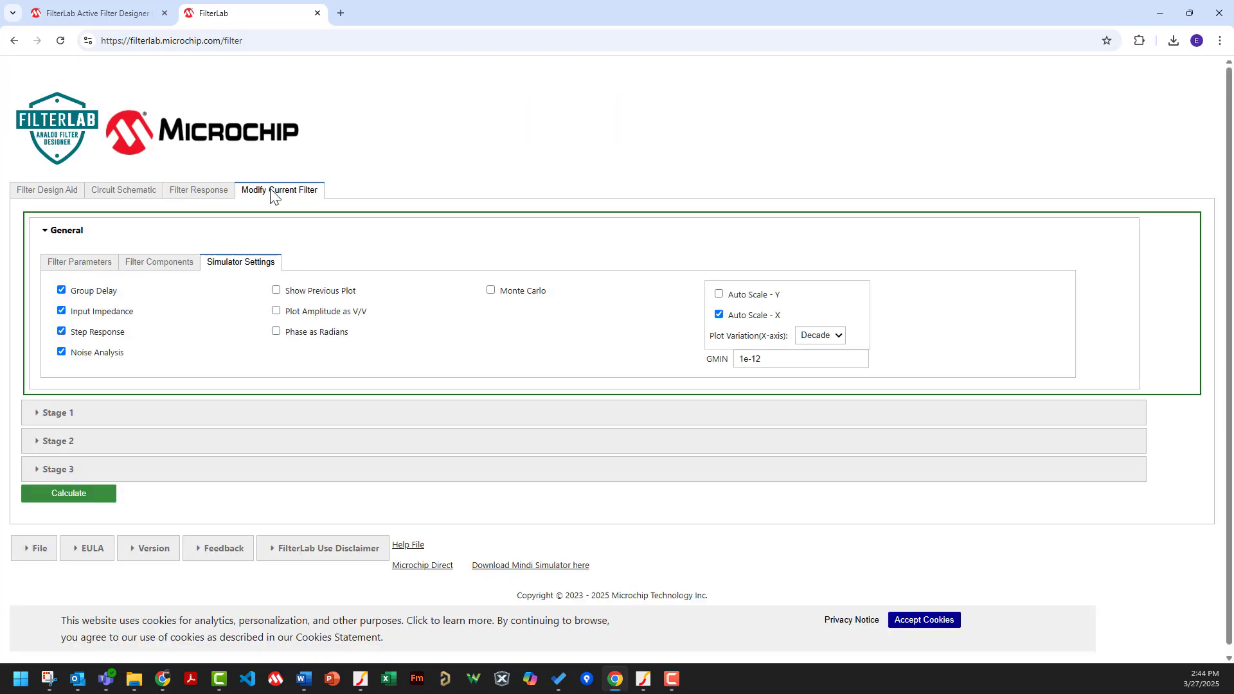
click(719, 294)
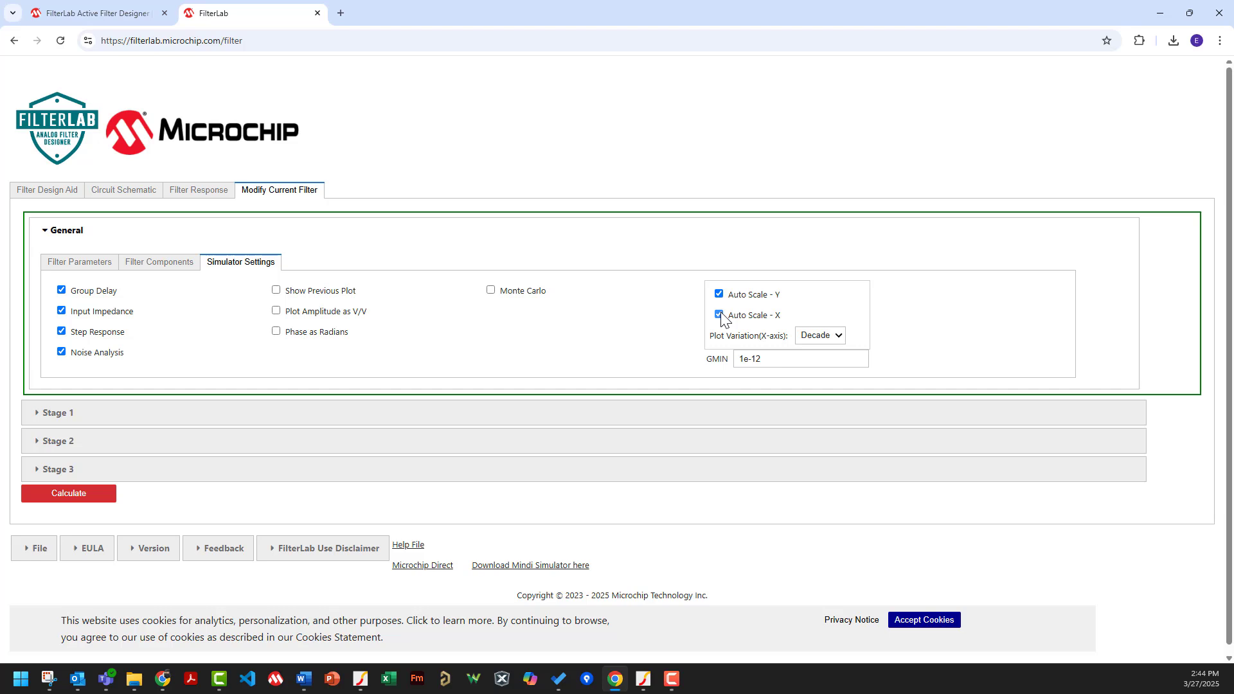
click(720, 315)
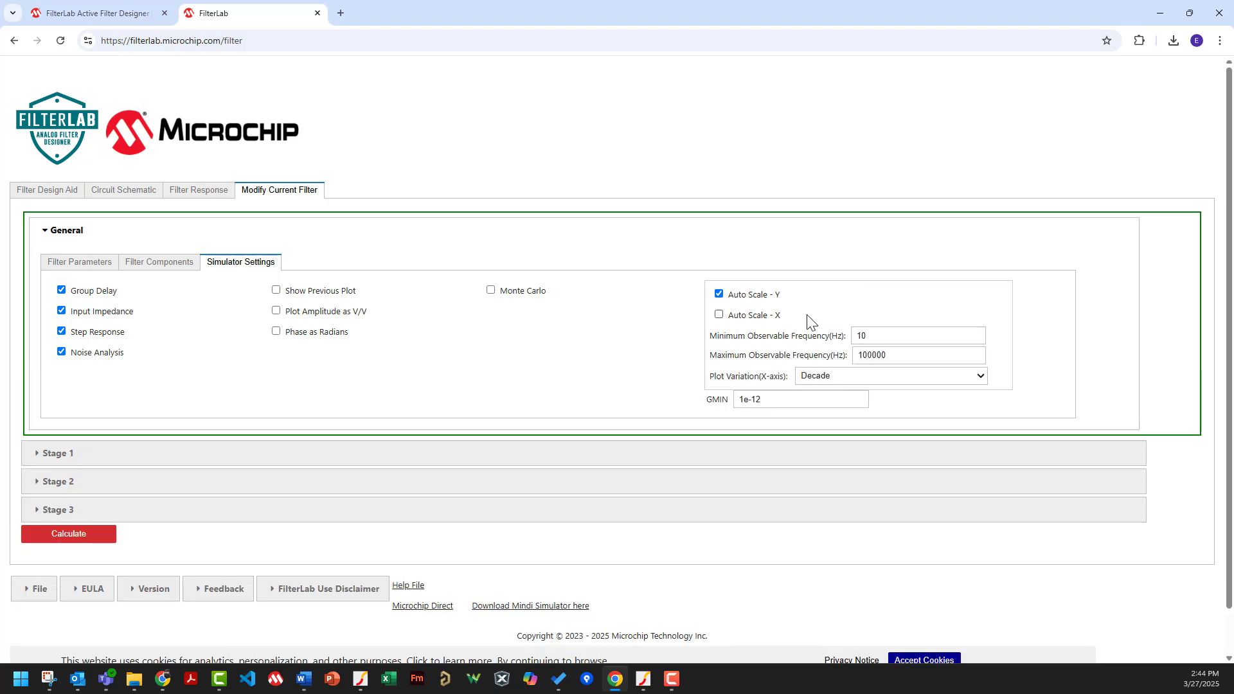
click(886, 333)
key(BackSpace)
click(903, 358)
text(0)
Step: Enable choosing a custom op amp for the filter components and select MCP6_IdealOpAmp GBWP: 1THz
click(172, 264)
click(490, 331)
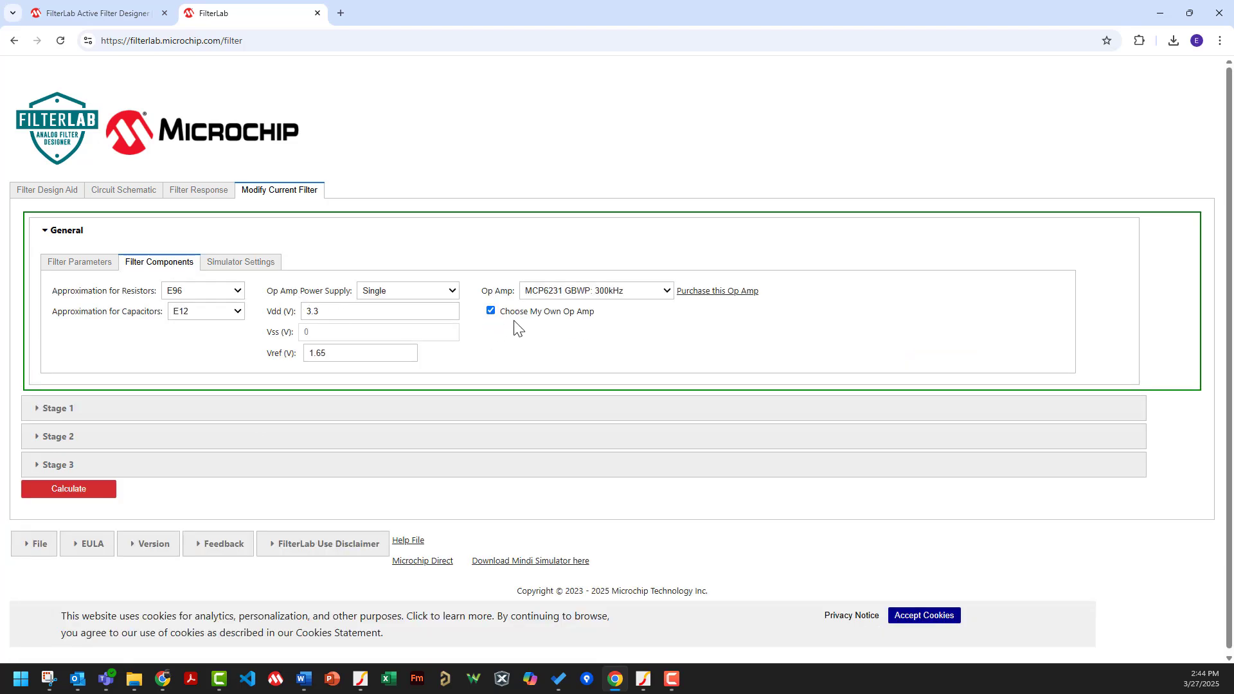
click(567, 293)
scroll(578, 450, down, 5)
click(603, 602)
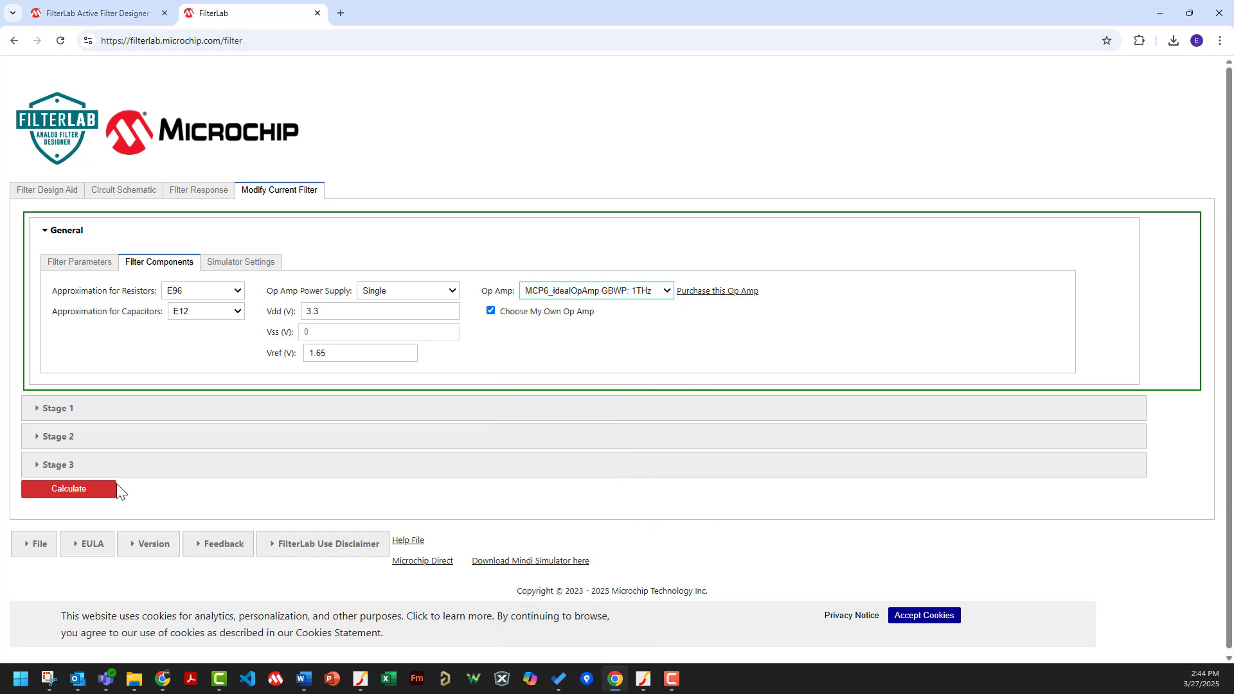
Step: Enable Show Previous Plot in the simulator settings, recalculate the filter, and view the filter response
click(219, 262)
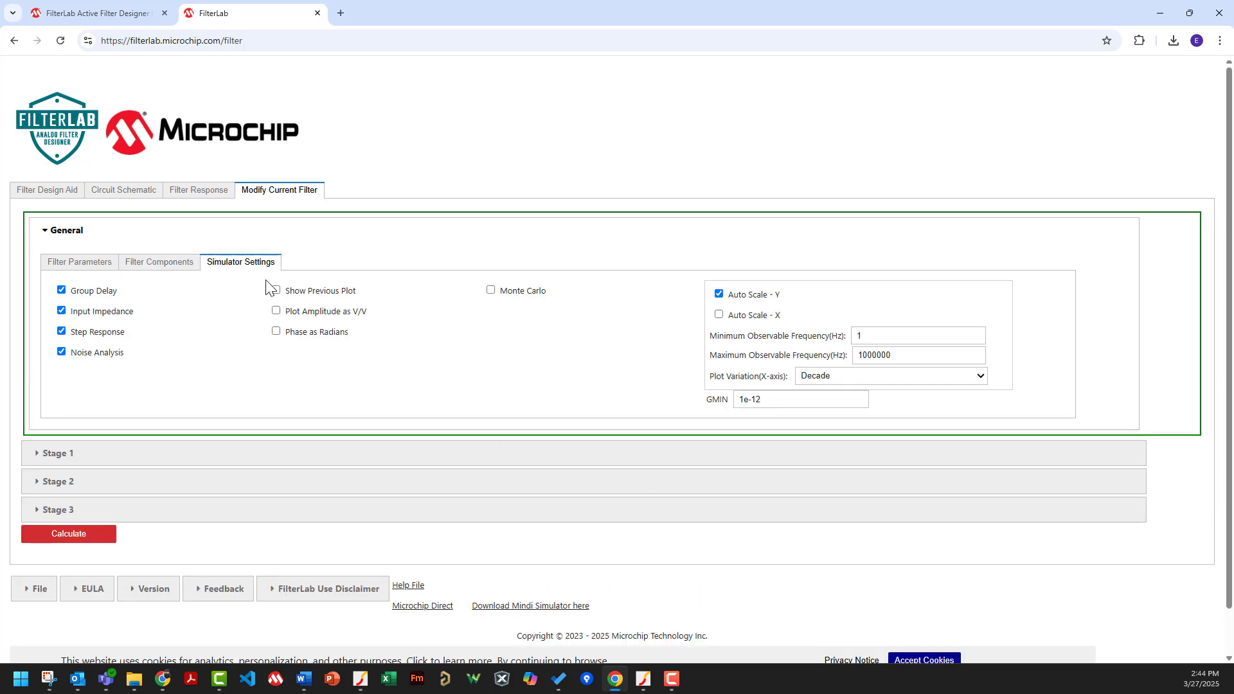
click(276, 290)
click(68, 534)
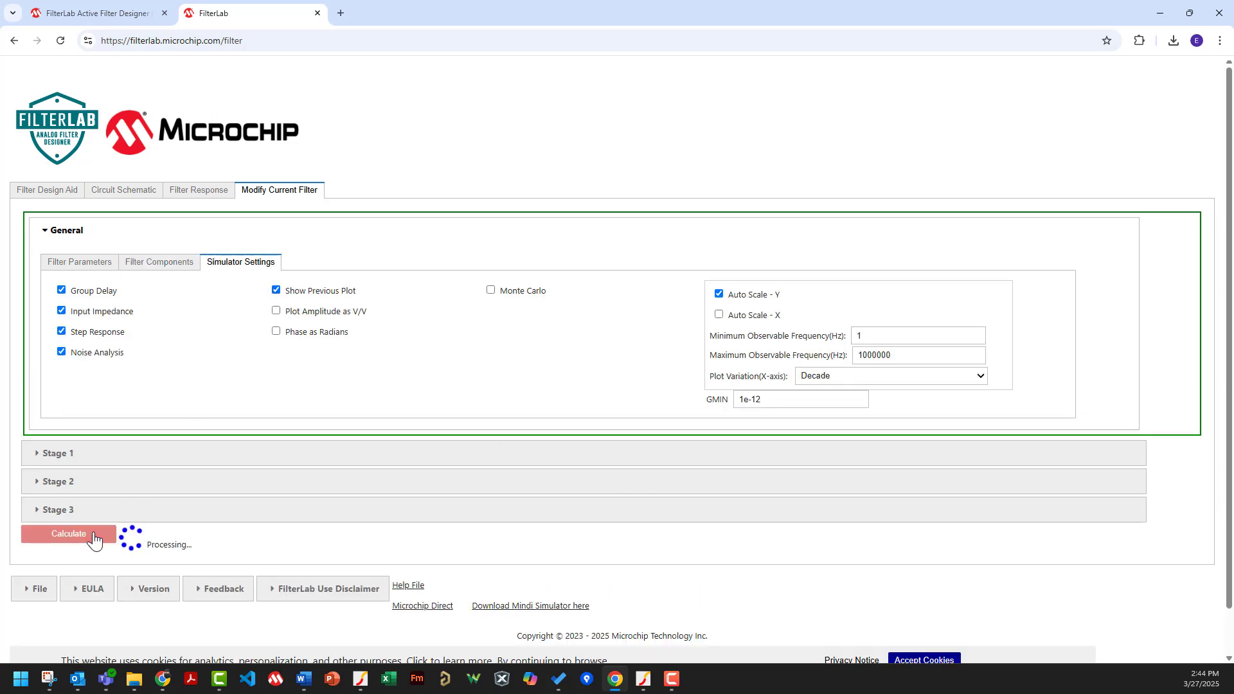
click(201, 190)
scroll(268, 380, down, 2)
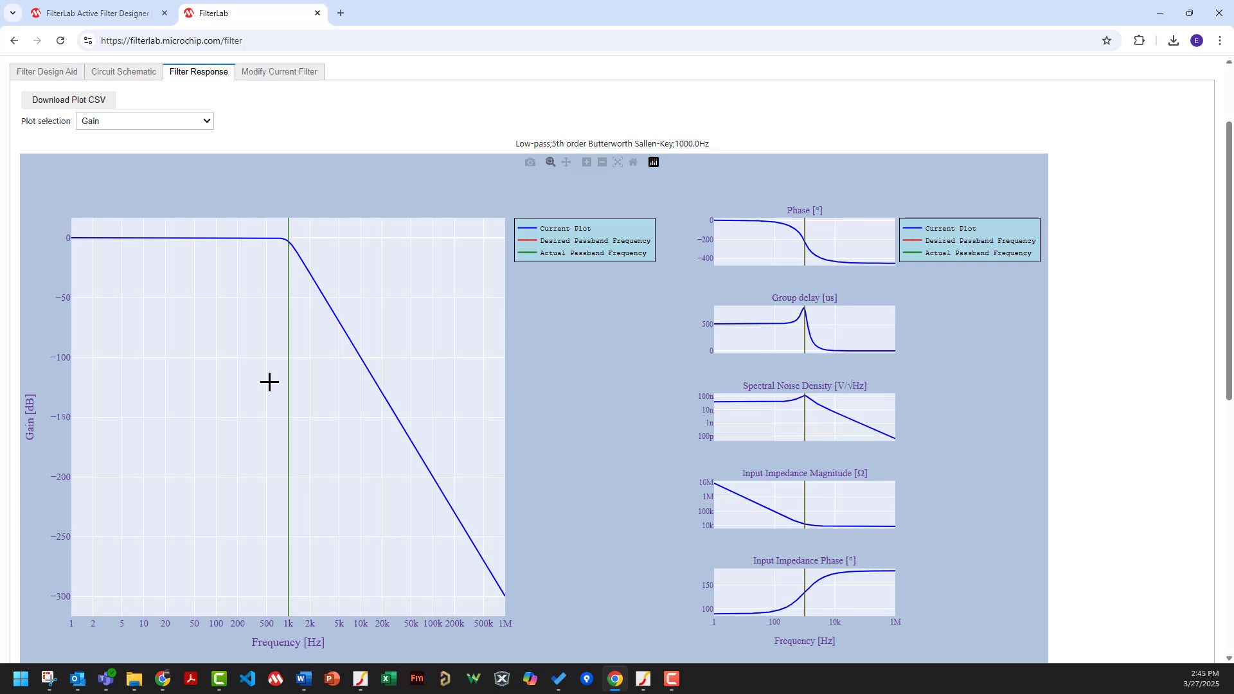
Step: Turn off Choose My Own Op Amp, recalculate the filter, and compare the current and previous response plots
scroll(276, 302, up, 1)
click(278, 113)
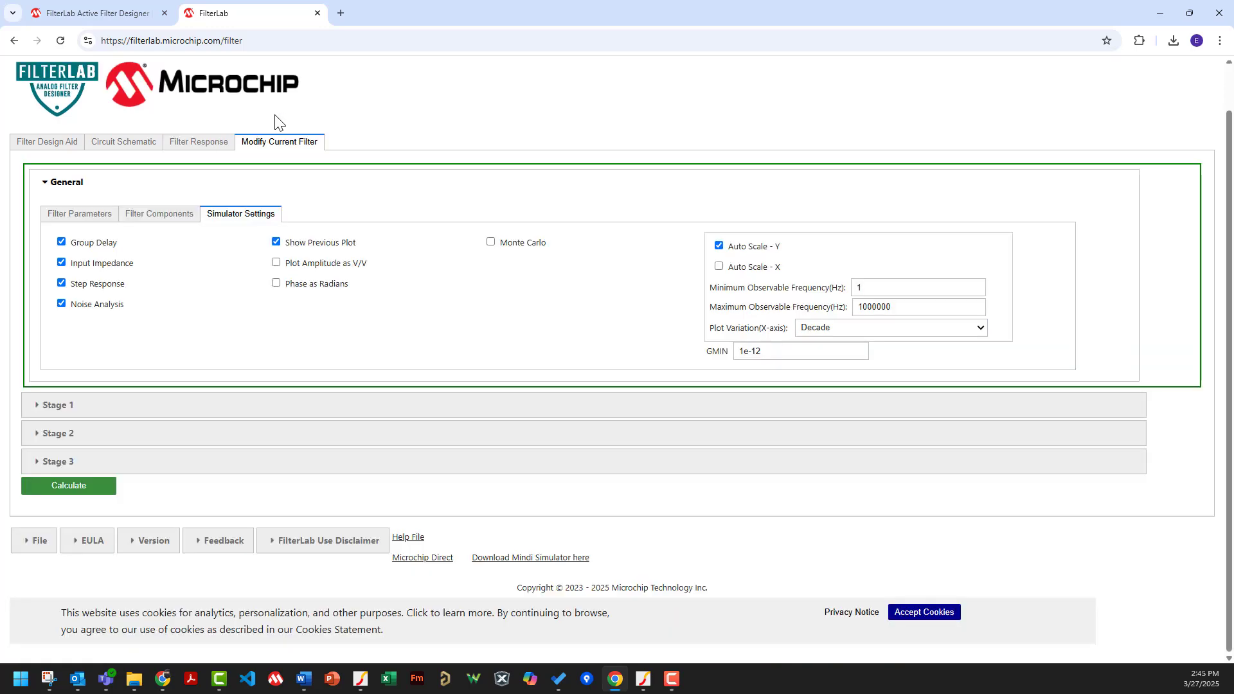
click(177, 218)
click(490, 306)
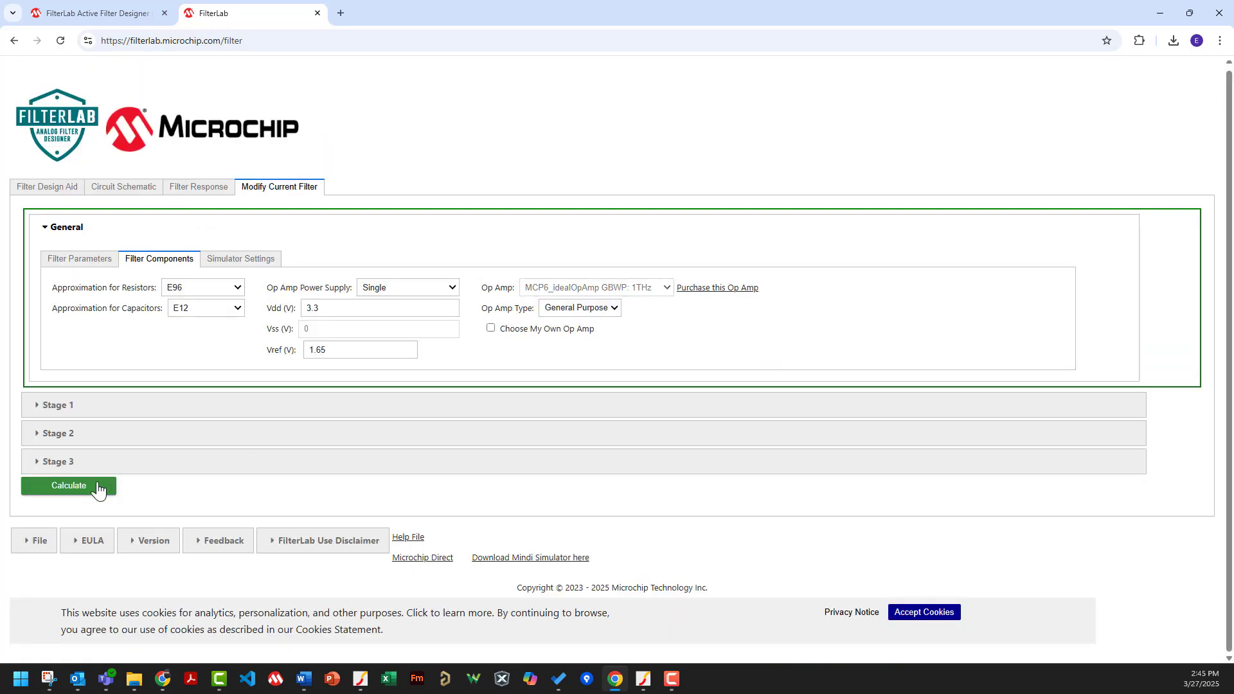
click(98, 488)
click(206, 192)
scroll(241, 337, down, 1)
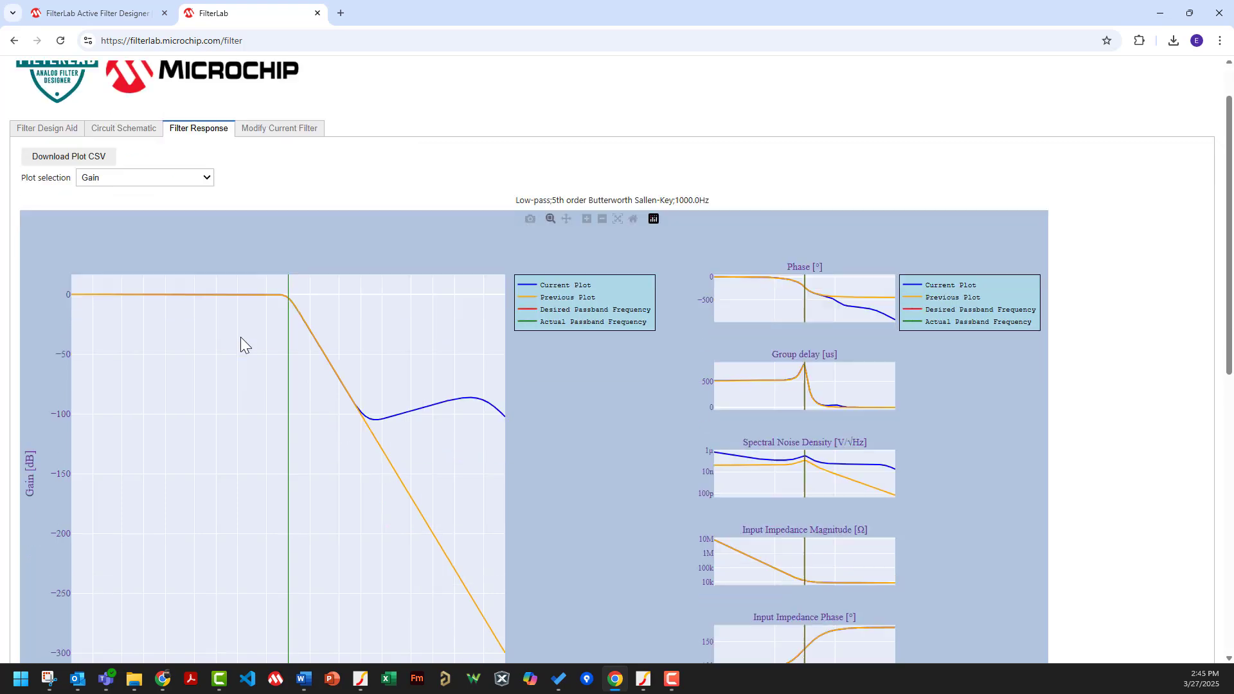
scroll(240, 336, down, 1)
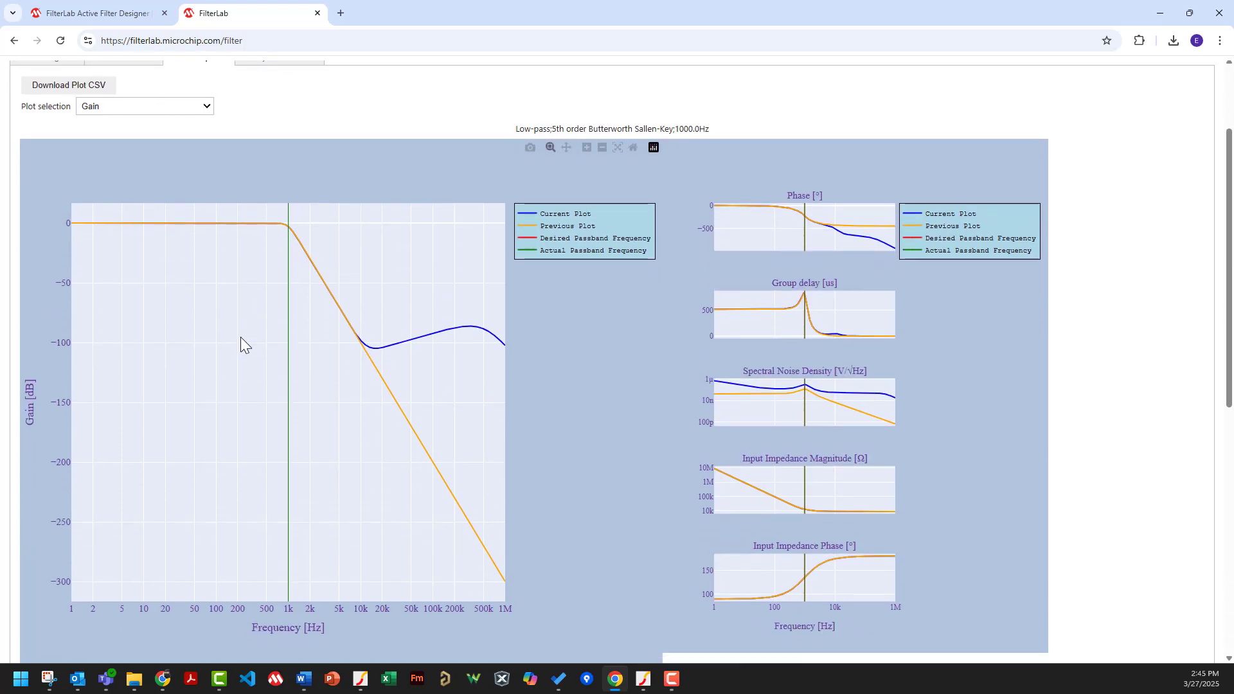
key(alt+Tab)
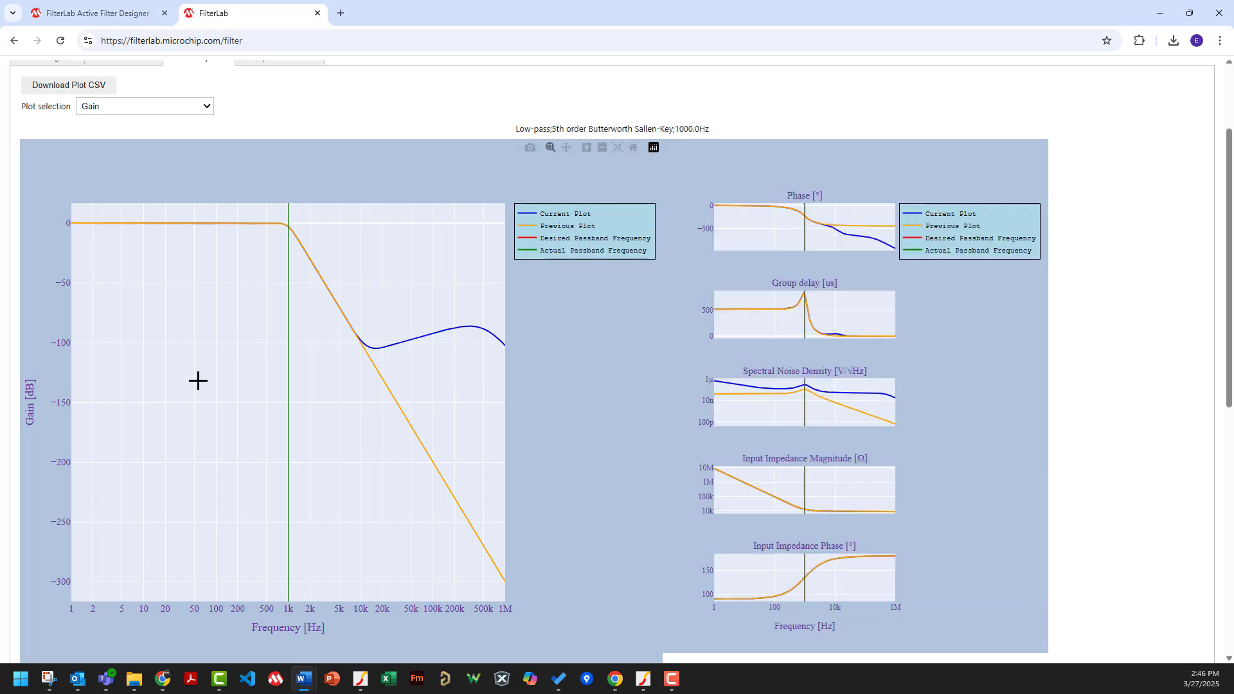
Step: Review the filter parameters and filter components of Stage 1 in the current filter's settings
scroll(196, 406, up, 2)
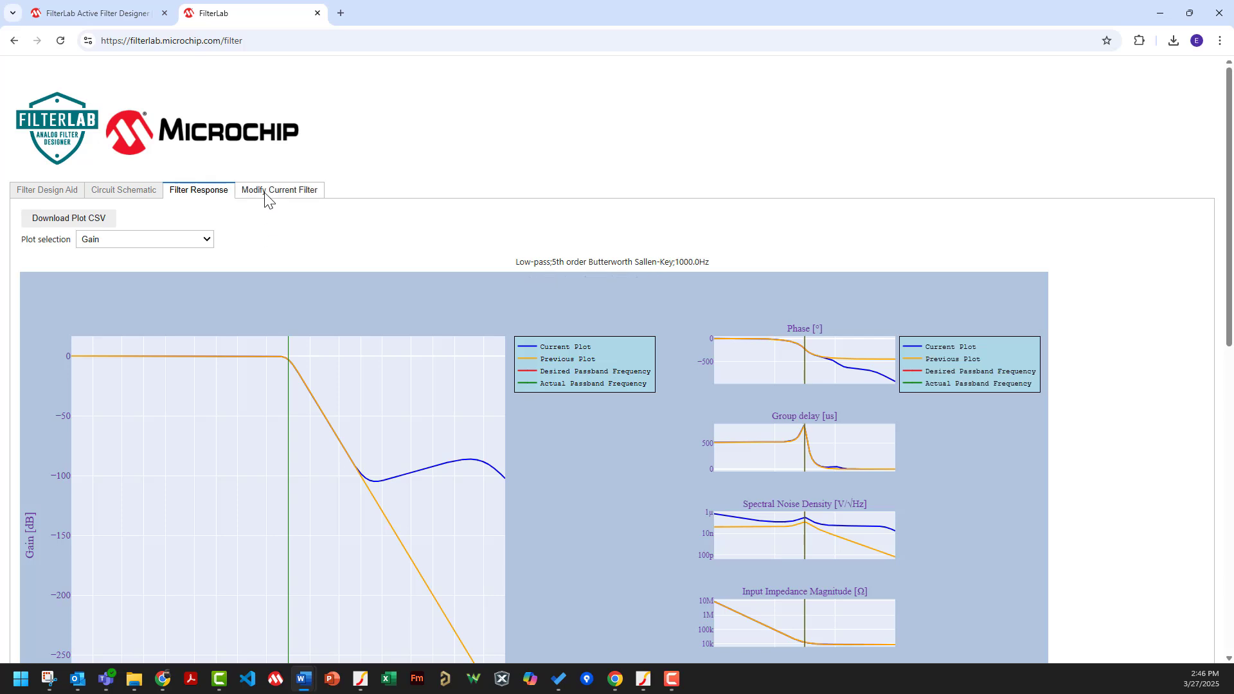
click(268, 196)
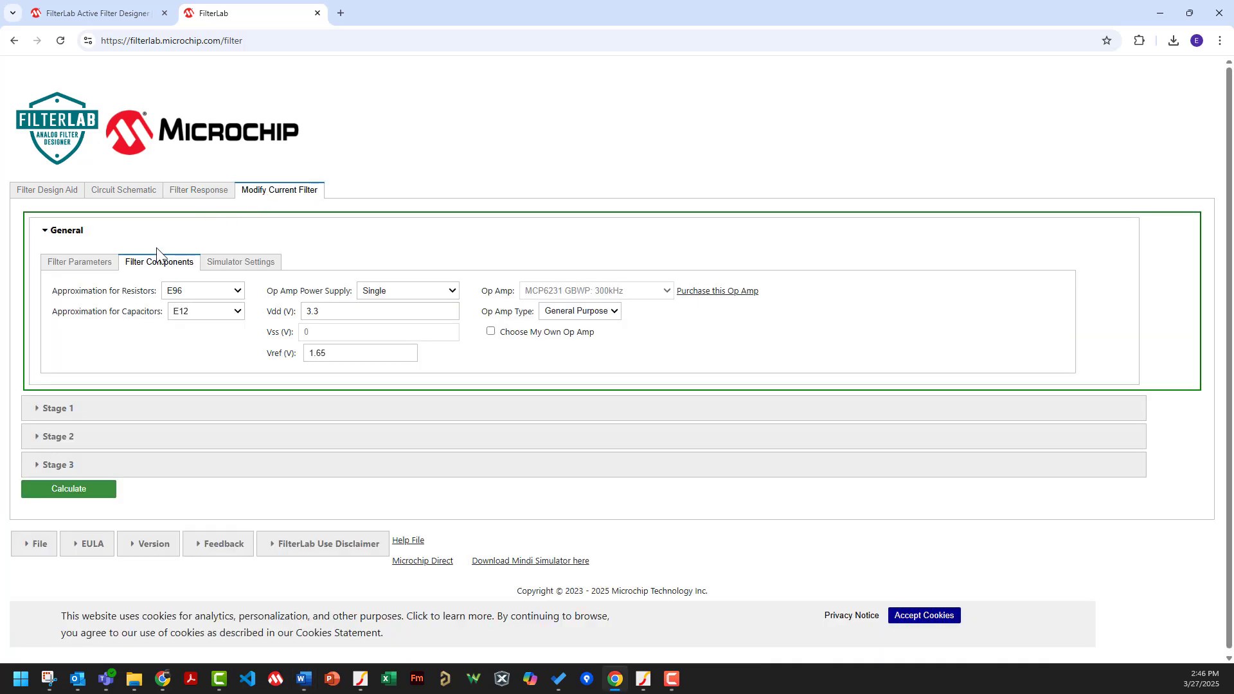
click(97, 423)
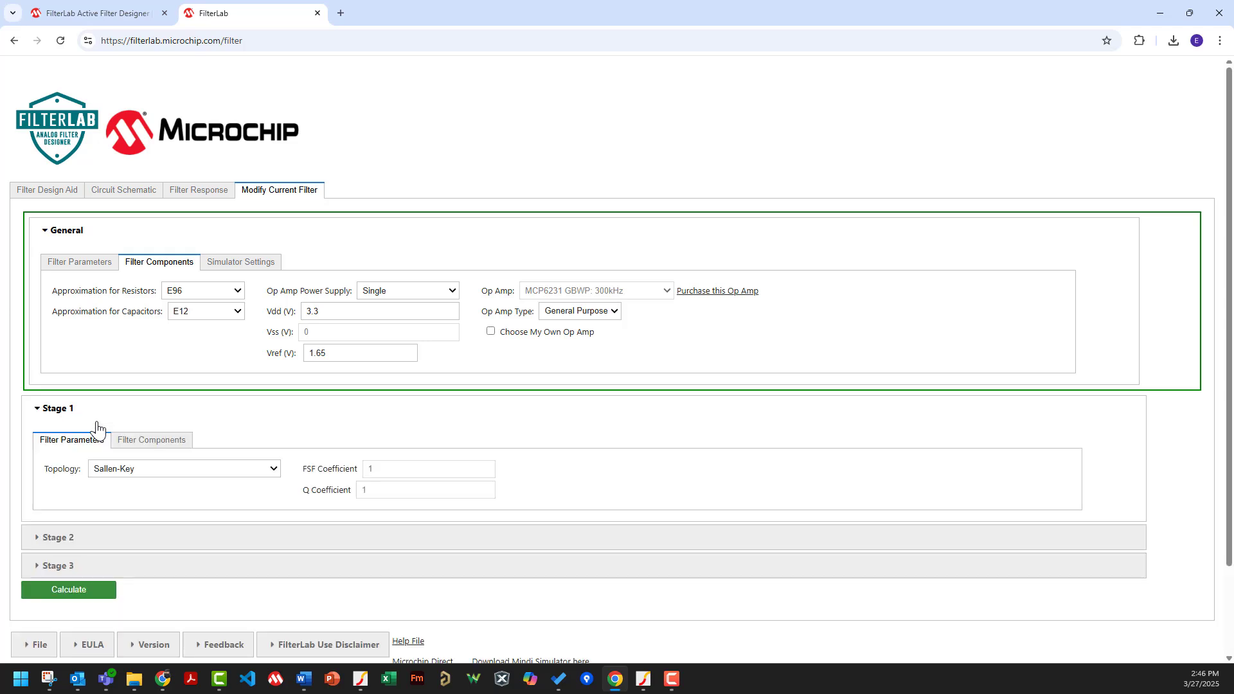
click(123, 439)
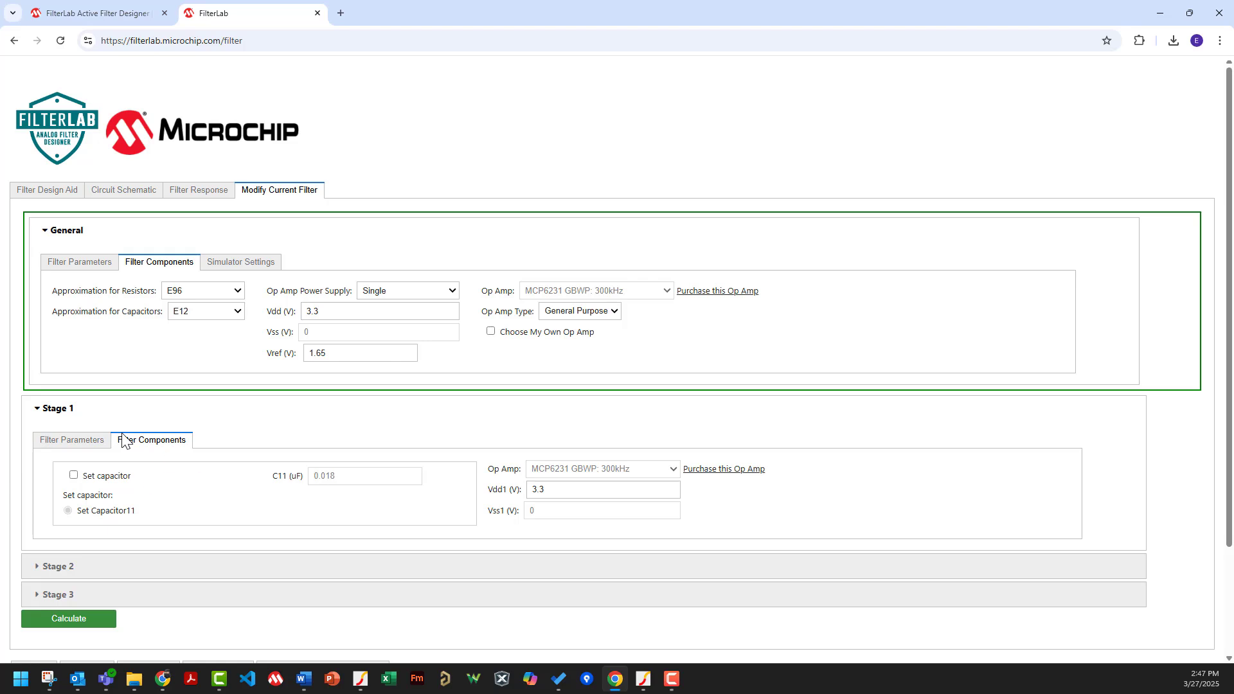
Step: Enable Set capacitor for Stage 2, set C21 to 0.01 uF, and recalculate the filter
click(114, 570)
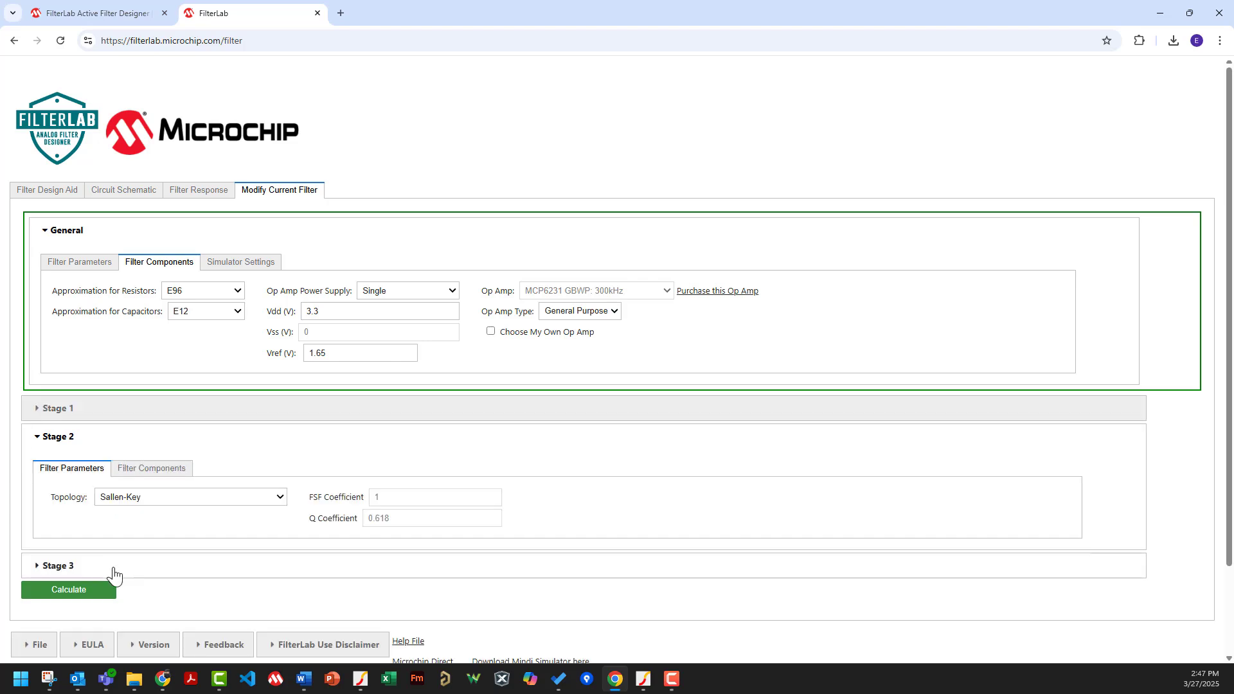
scroll(115, 572, down, 2)
click(174, 371)
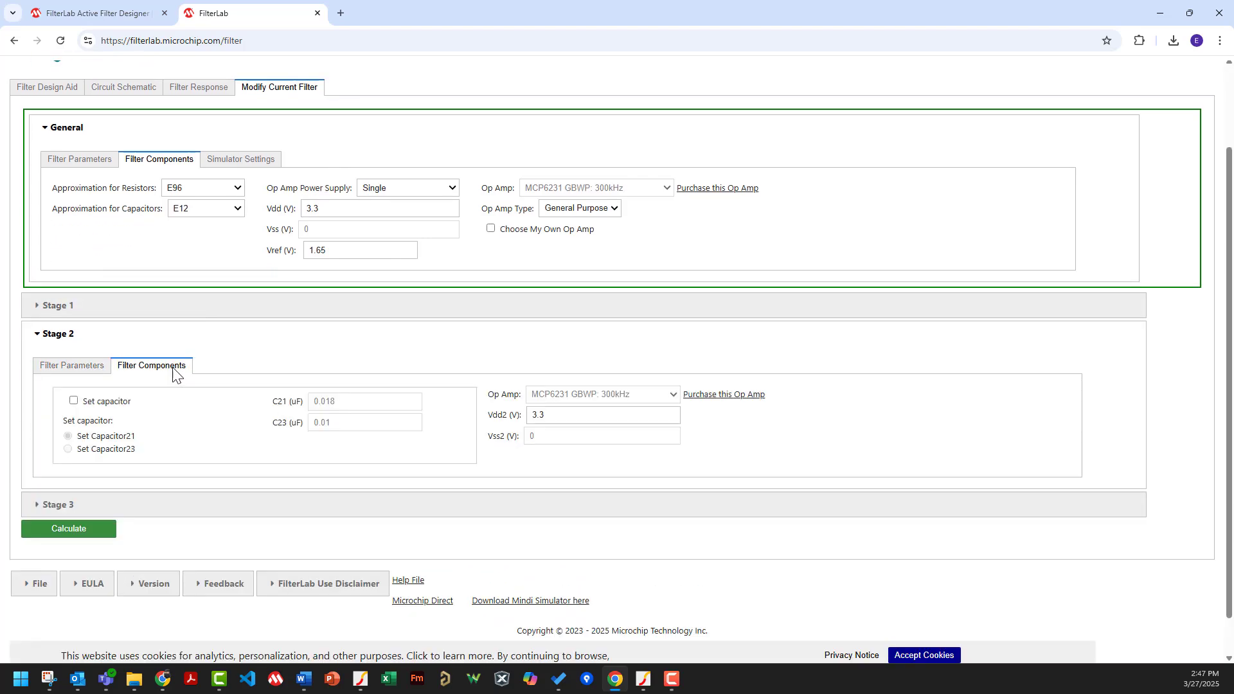
click(73, 401)
click(380, 399)
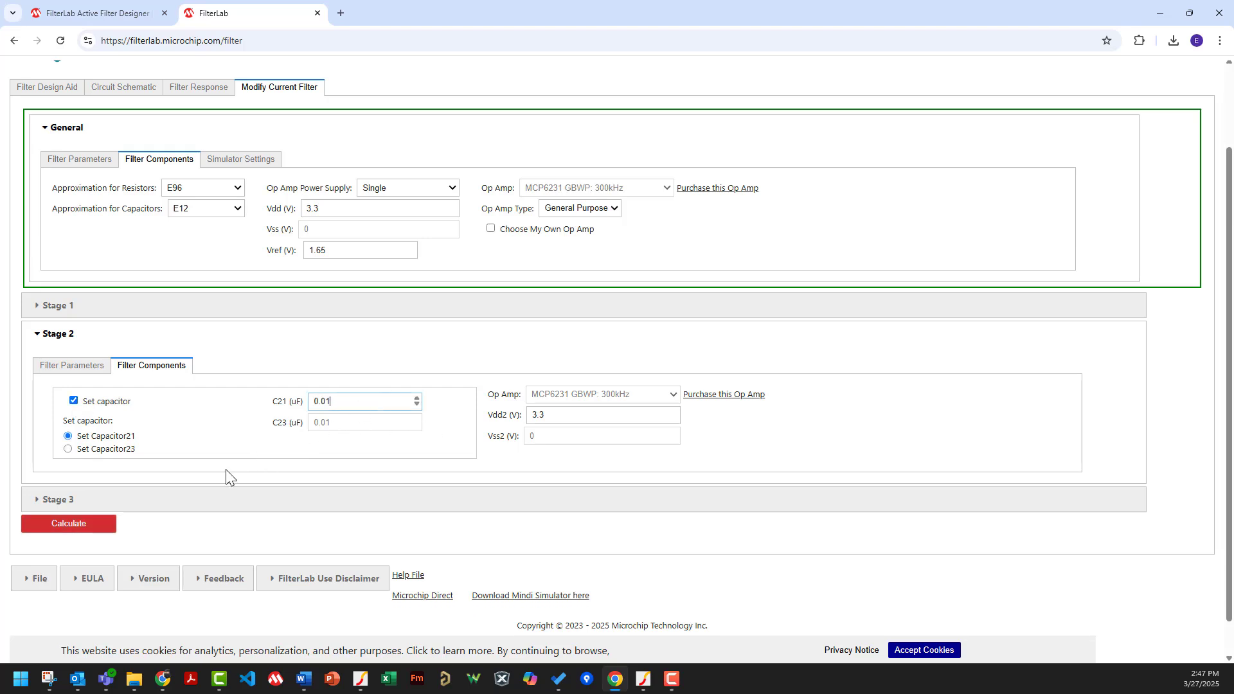
click(90, 524)
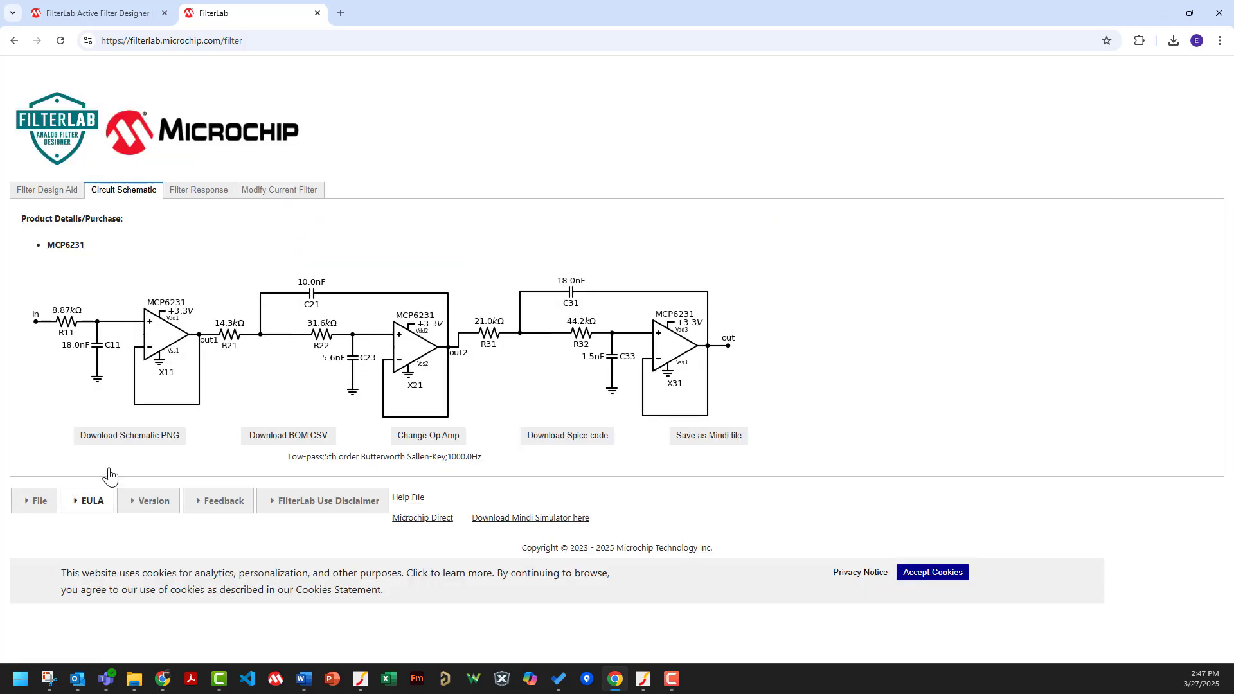
Step: Examine the filter response plots to compare the current gain curve with the previous one
click(218, 191)
scroll(258, 414, down, 2)
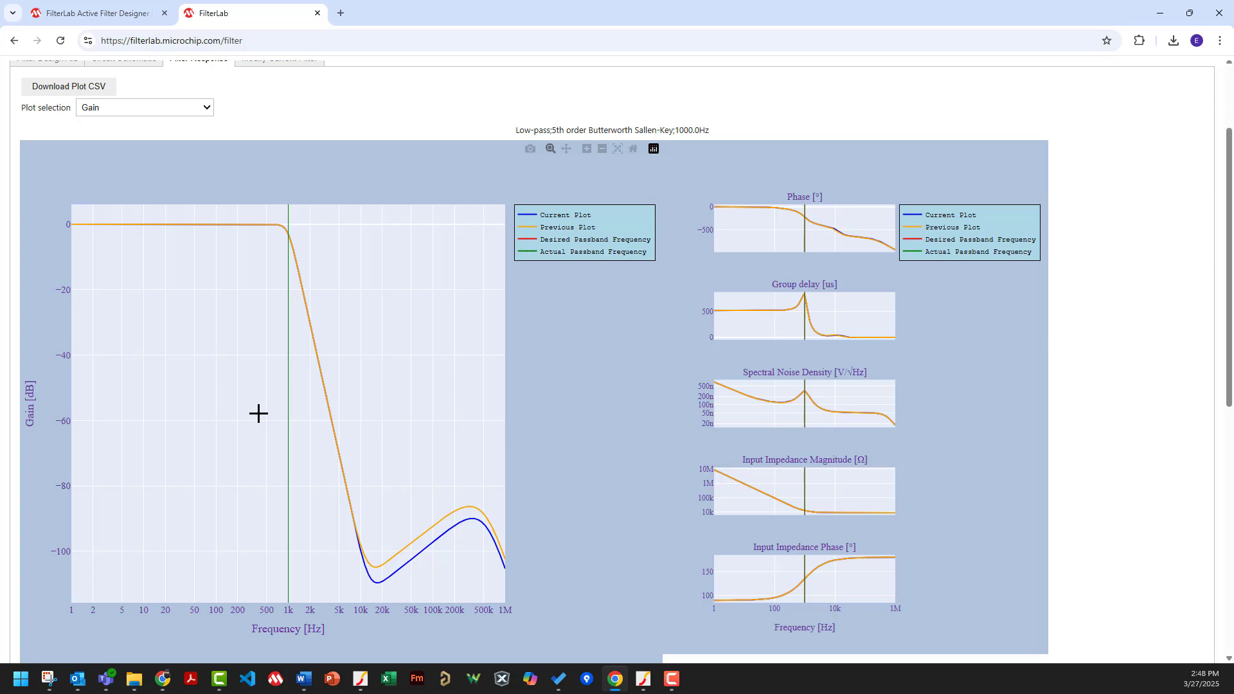
key(alt+Tab)
Step: Save the circuit schematic as a Mindi file and open the downloaded file in MPLAB Mindi
scroll(258, 413, up, 2)
click(151, 148)
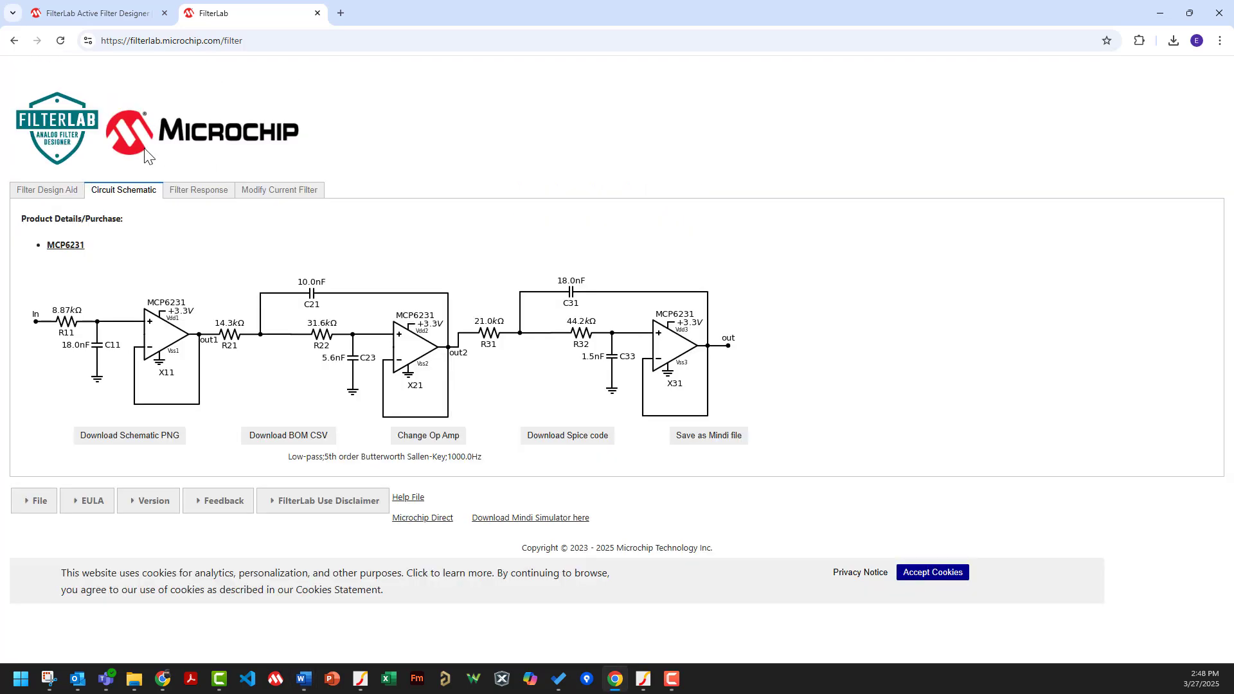
click(683, 443)
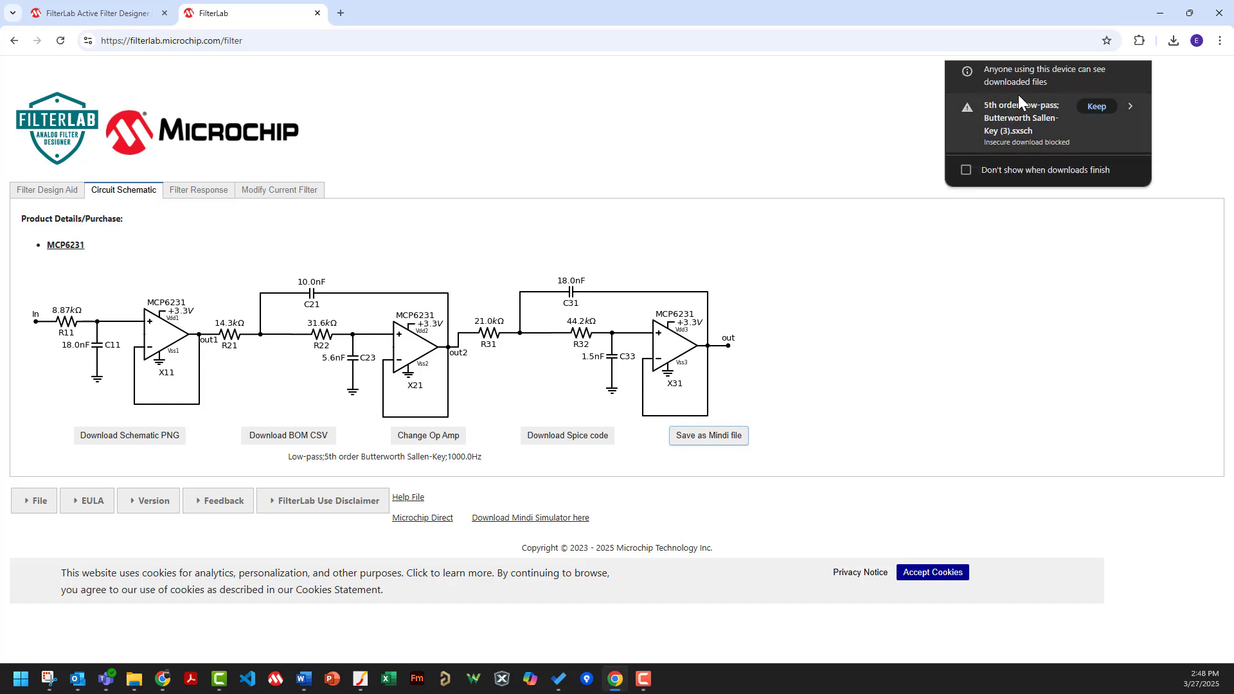
click(1045, 112)
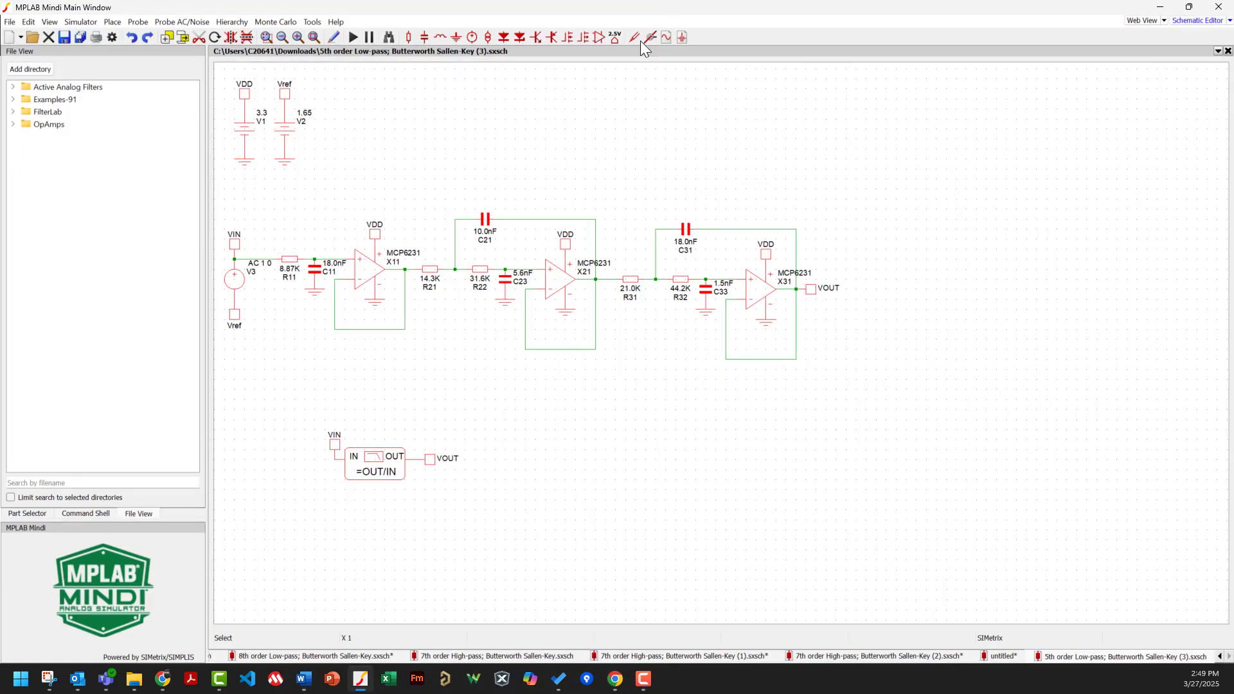
Step: Run the simulation of the low-pass schematic to plot its phase and gain, and switch back to FilterLab
click(358, 38)
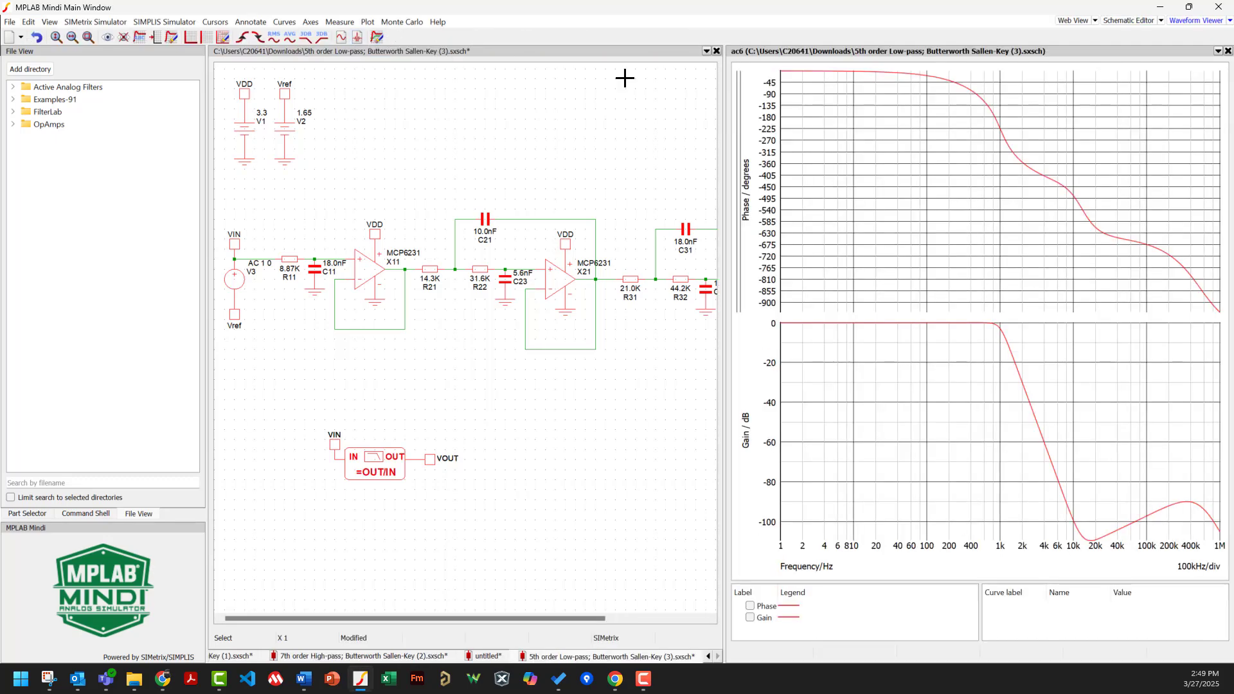
click(1160, 7)
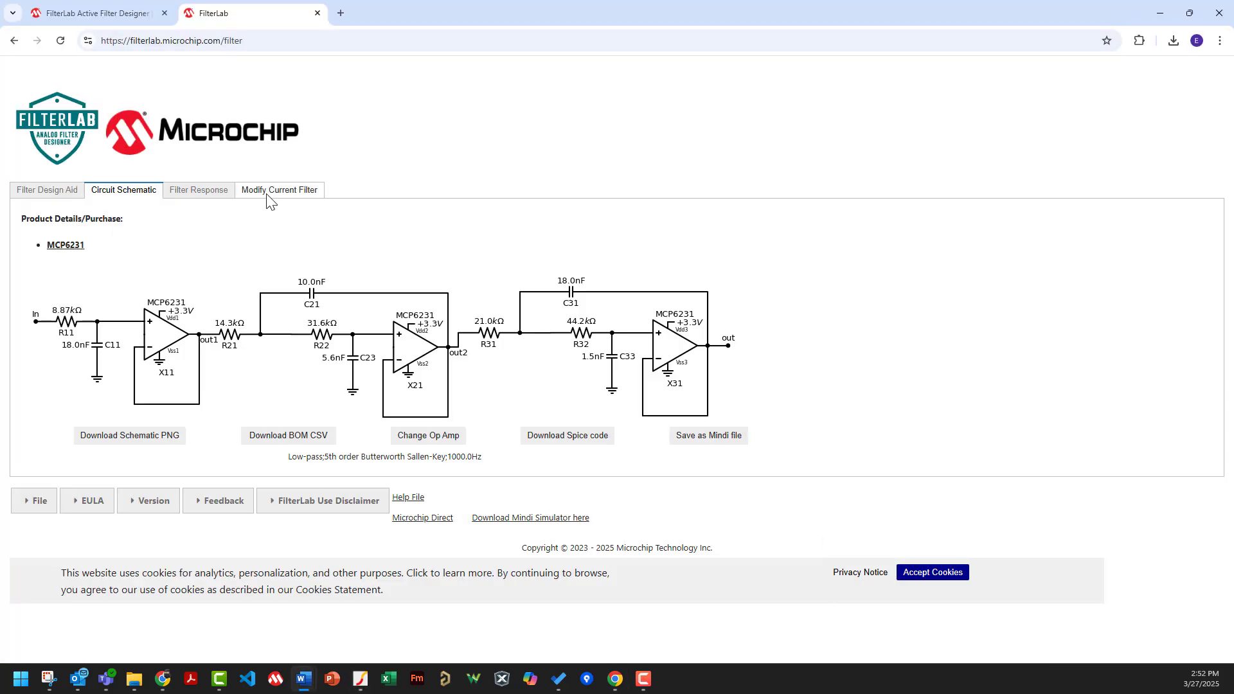
Step: Enable Monte Carlo in the simulator settings, set the number of samples to 20, and recalculate the filter
click(267, 191)
click(39, 439)
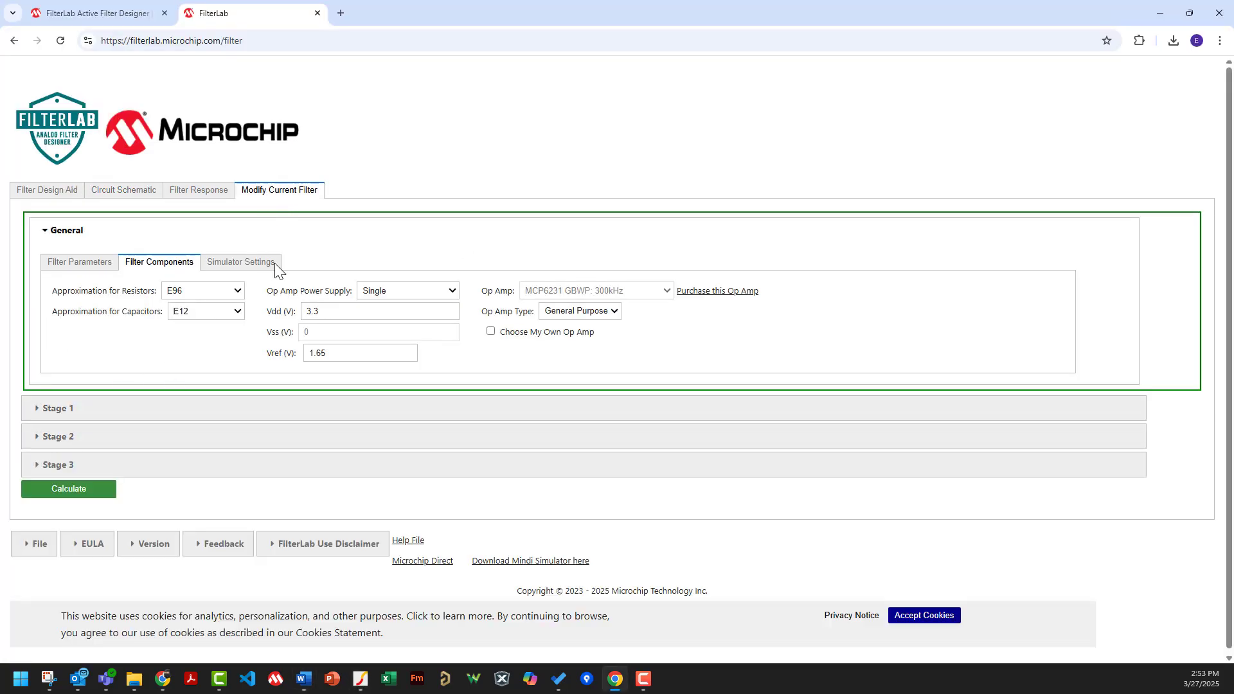
click(236, 262)
click(491, 291)
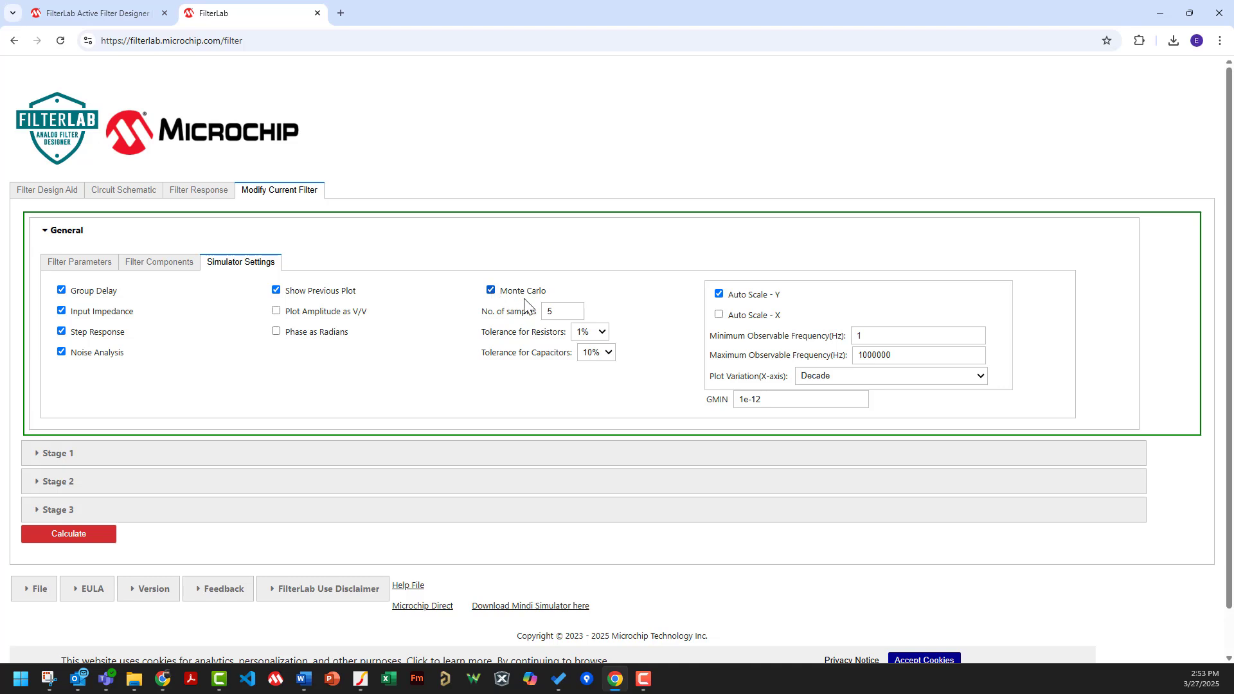
text(20)
click(68, 538)
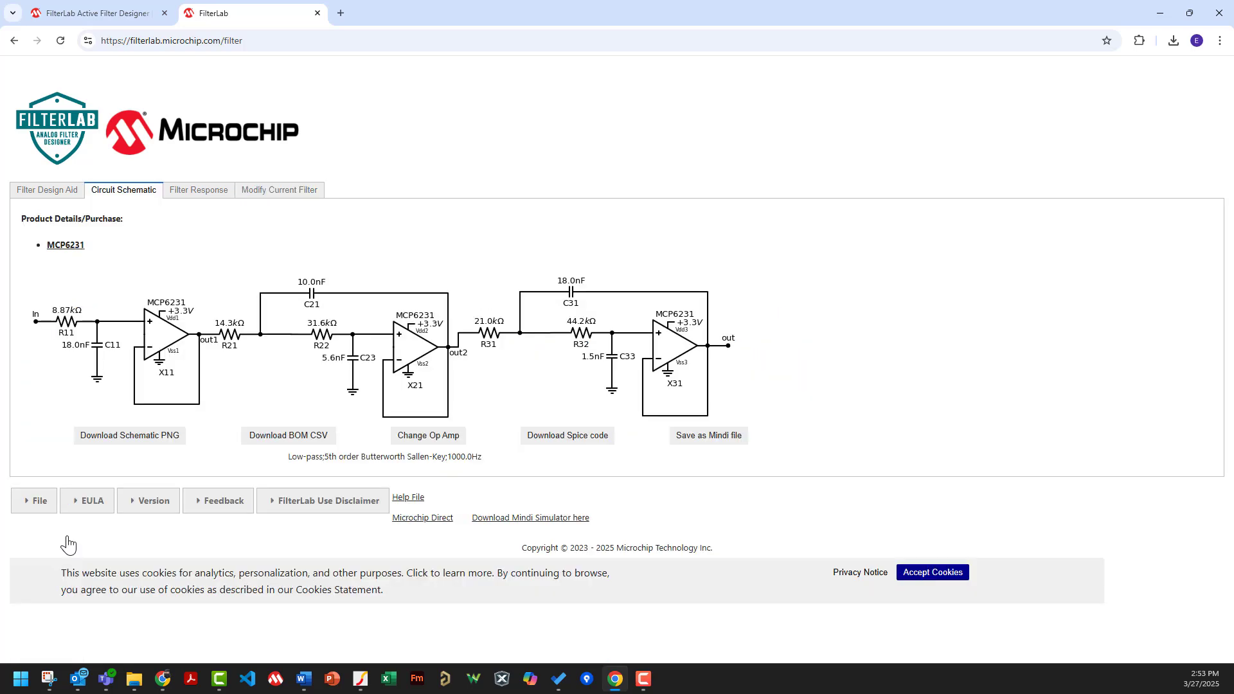
Step: Examine the Monte Carlo spread in the gain, phase, group delay, noise, impedance and step response plots
click(199, 189)
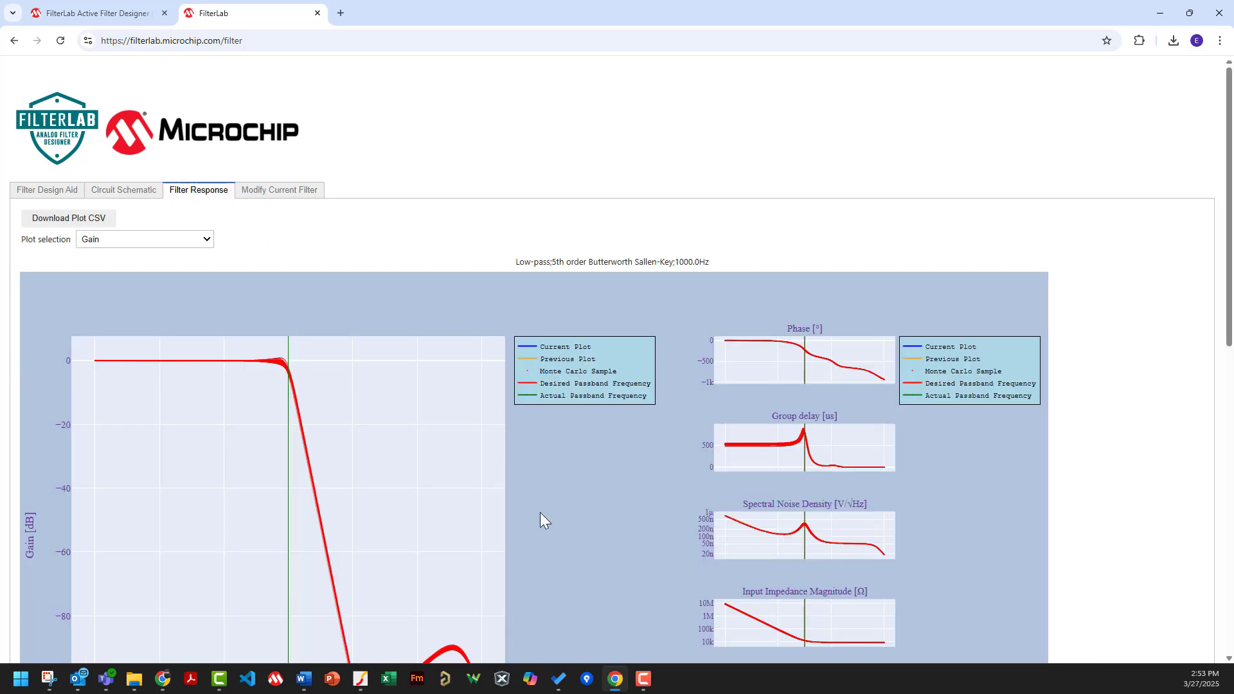
scroll(558, 507, down, 3)
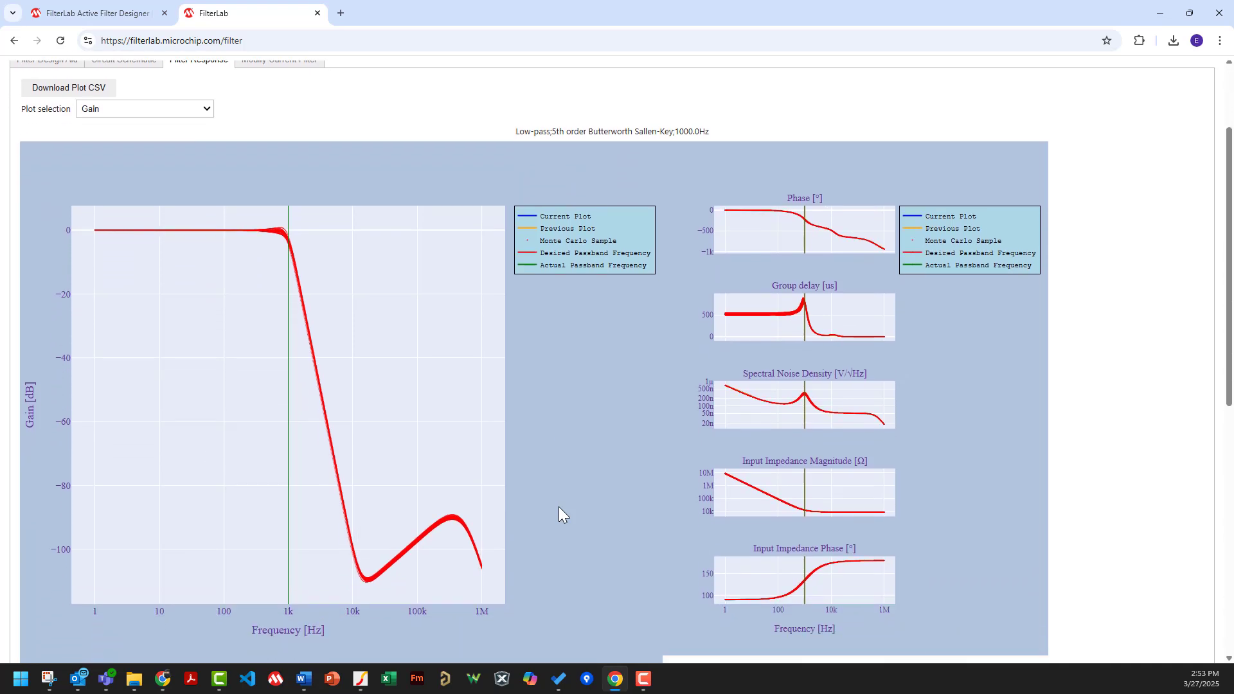
scroll(559, 507, down, 6)
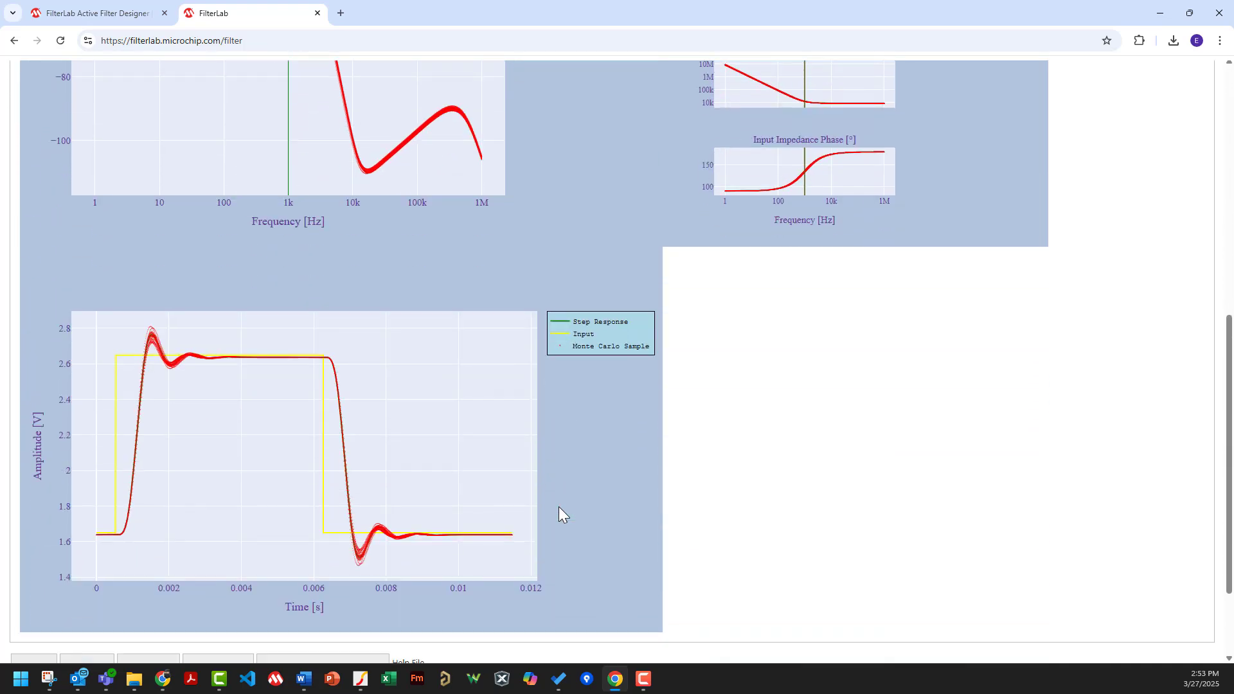
scroll(559, 508, up, 7)
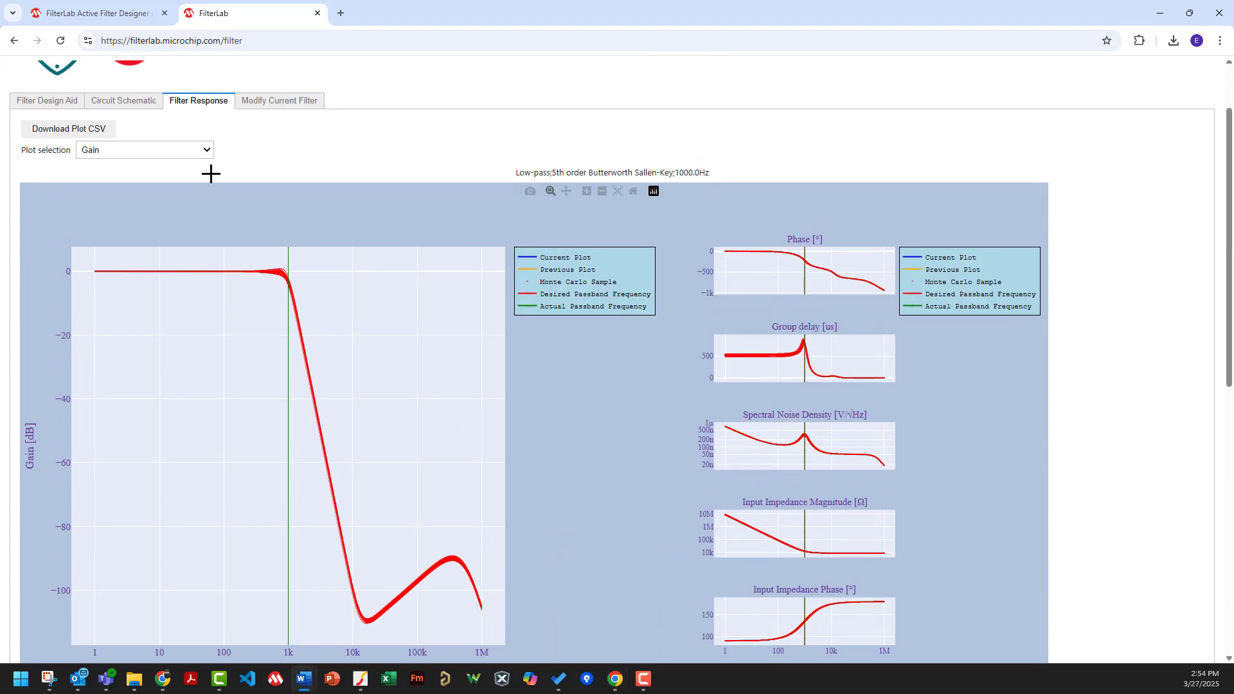
scroll(75, 104, up, 2)
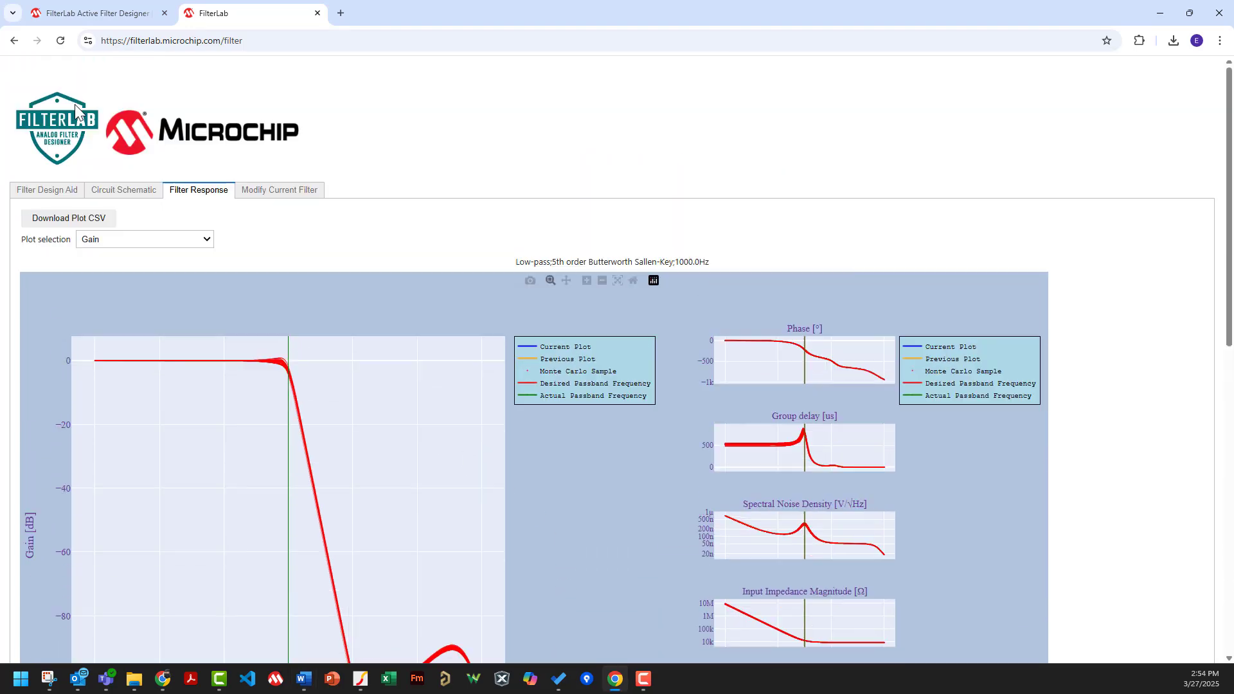
Step: Start an anti-aliasing filter design with 10000 Hz passband frequency, 60000 Hz sampling frequency, 12-bit resolution and 74 dB signal-to-noise ratio
click(51, 190)
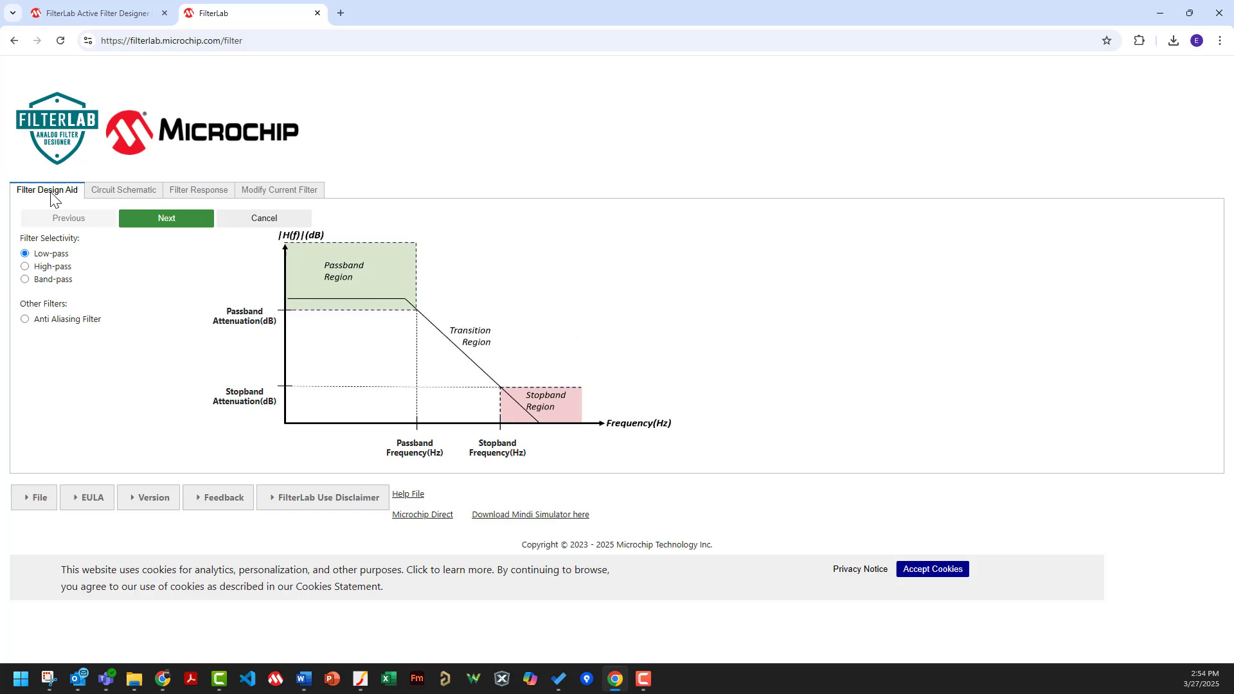
click(25, 319)
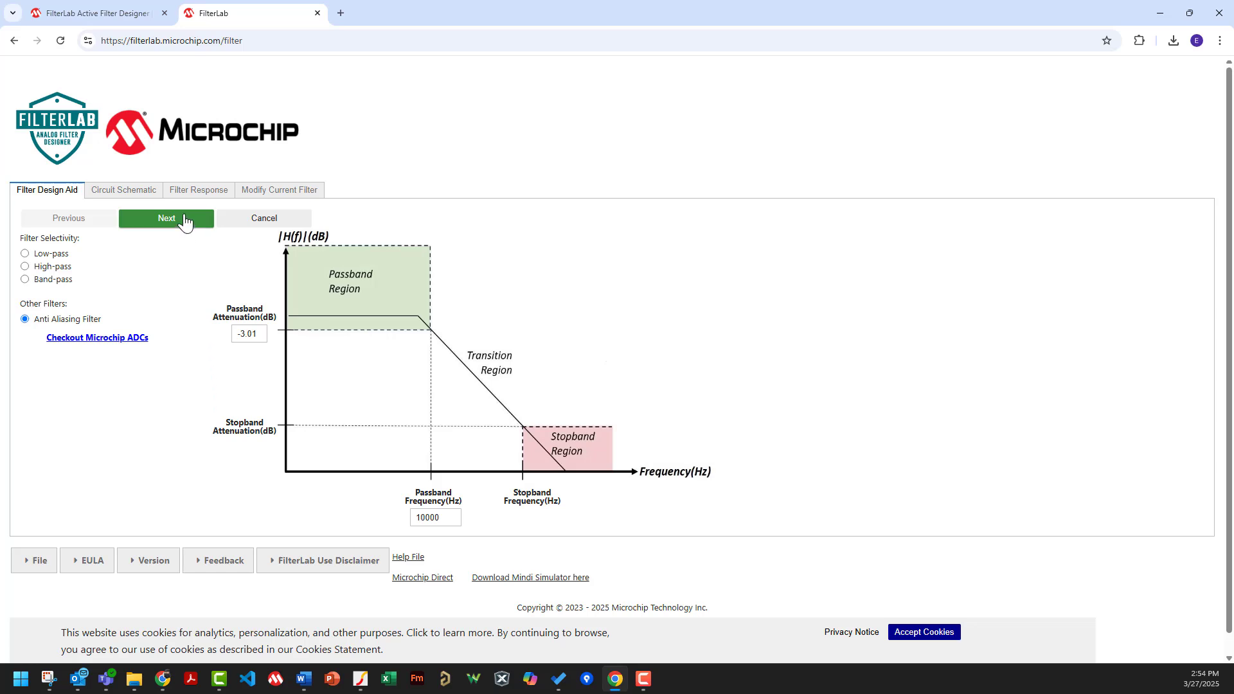
click(185, 222)
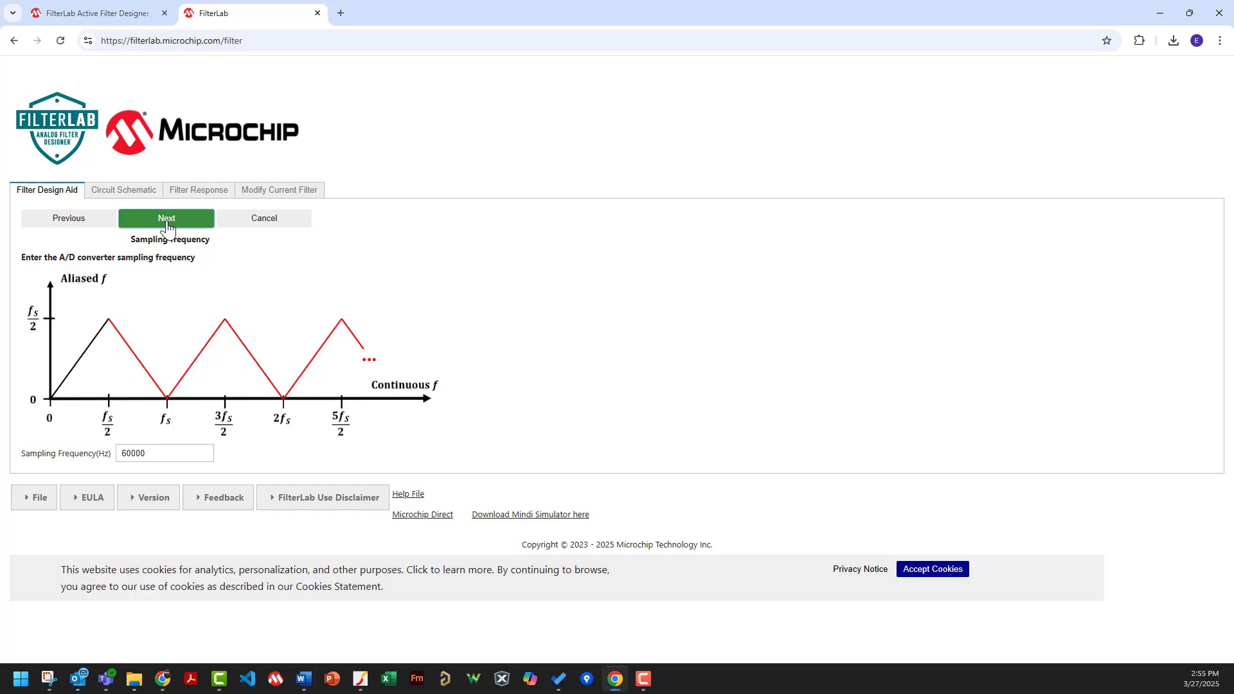
click(166, 222)
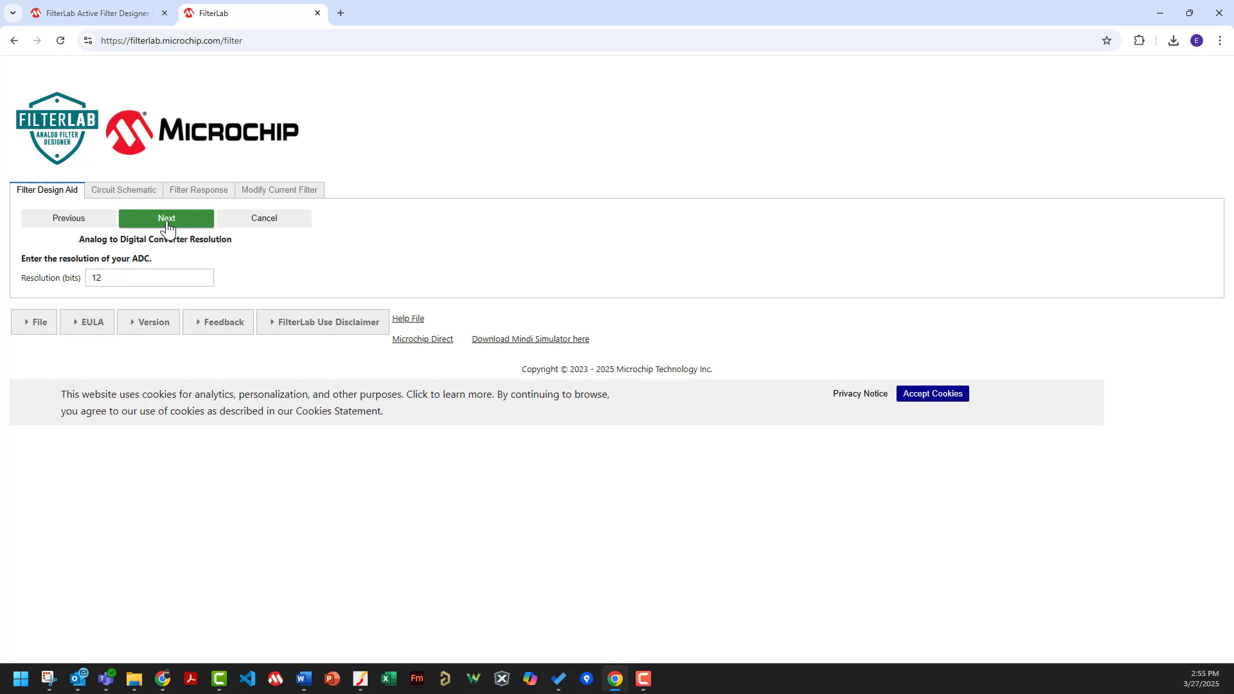
click(167, 221)
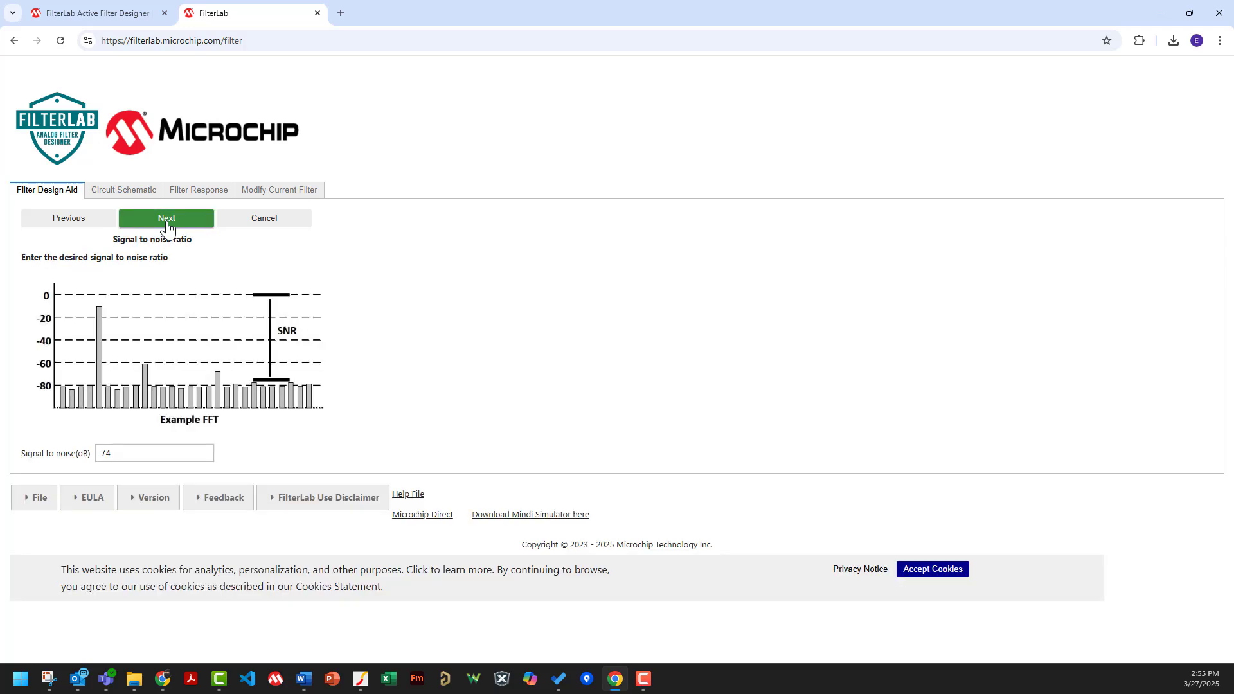
click(167, 222)
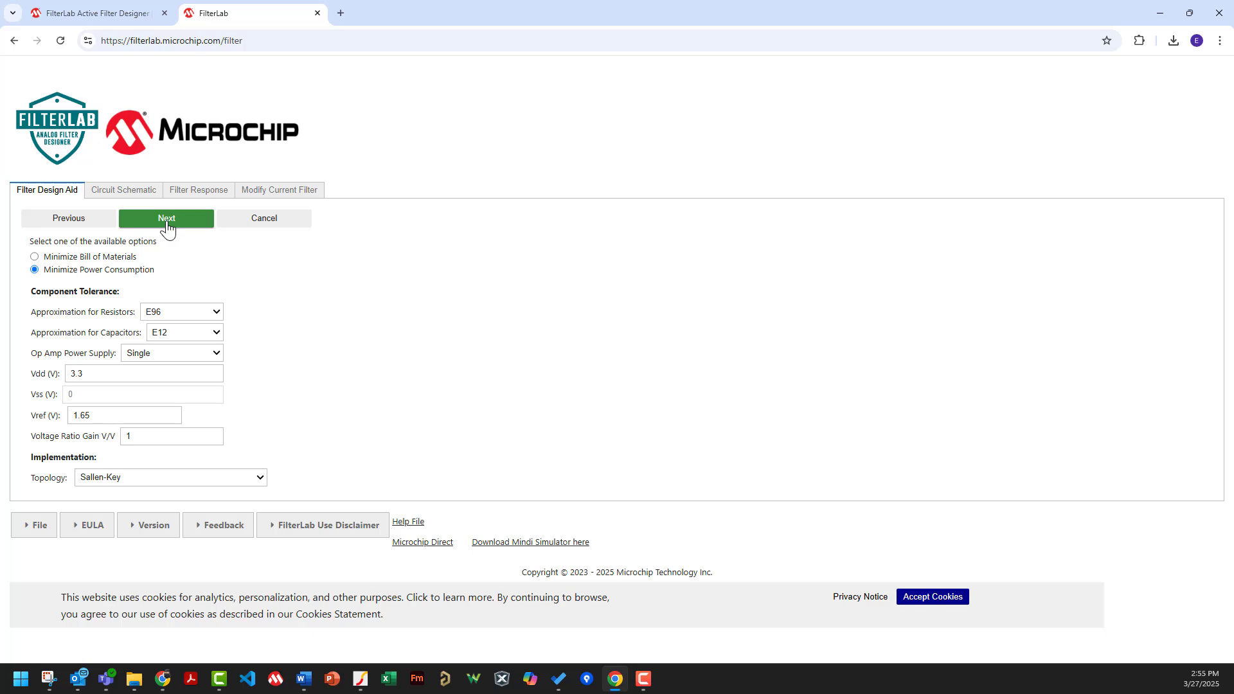
Step: Accept the minimized power consumption options with Sallen-Key topology and 3.3 V single supply, and finish the design with the Butterworth approximation
click(167, 222)
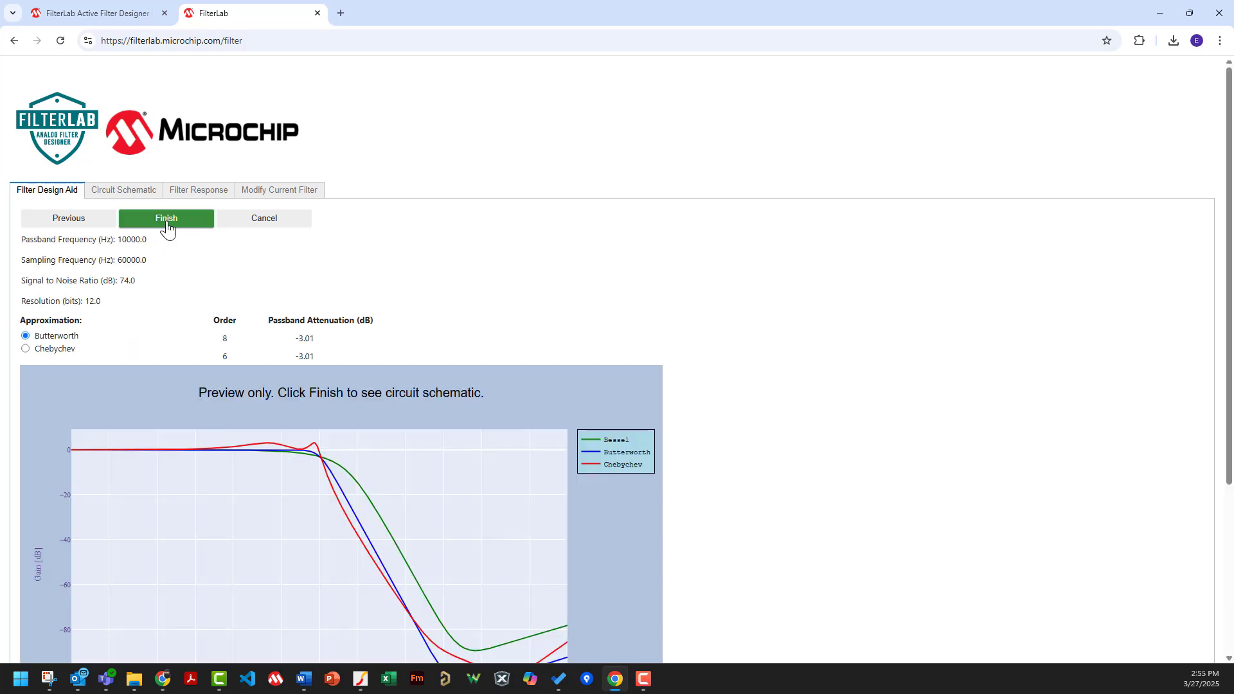
scroll(225, 351, down, 1)
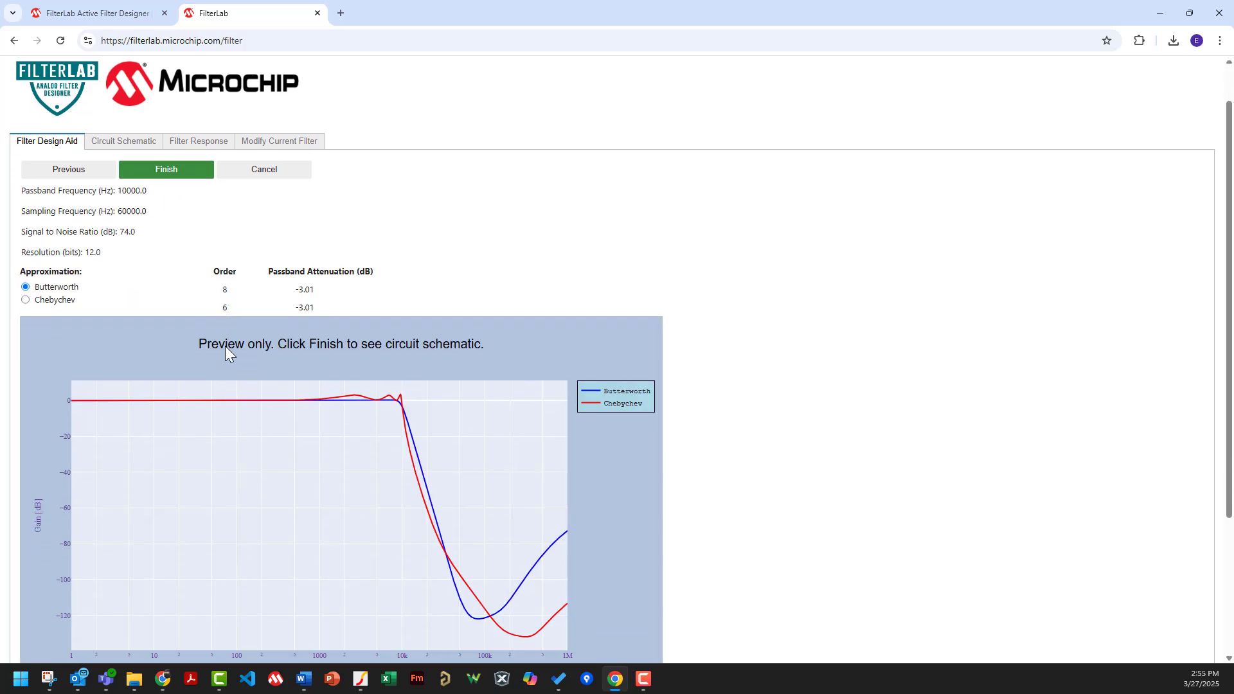
click(166, 147)
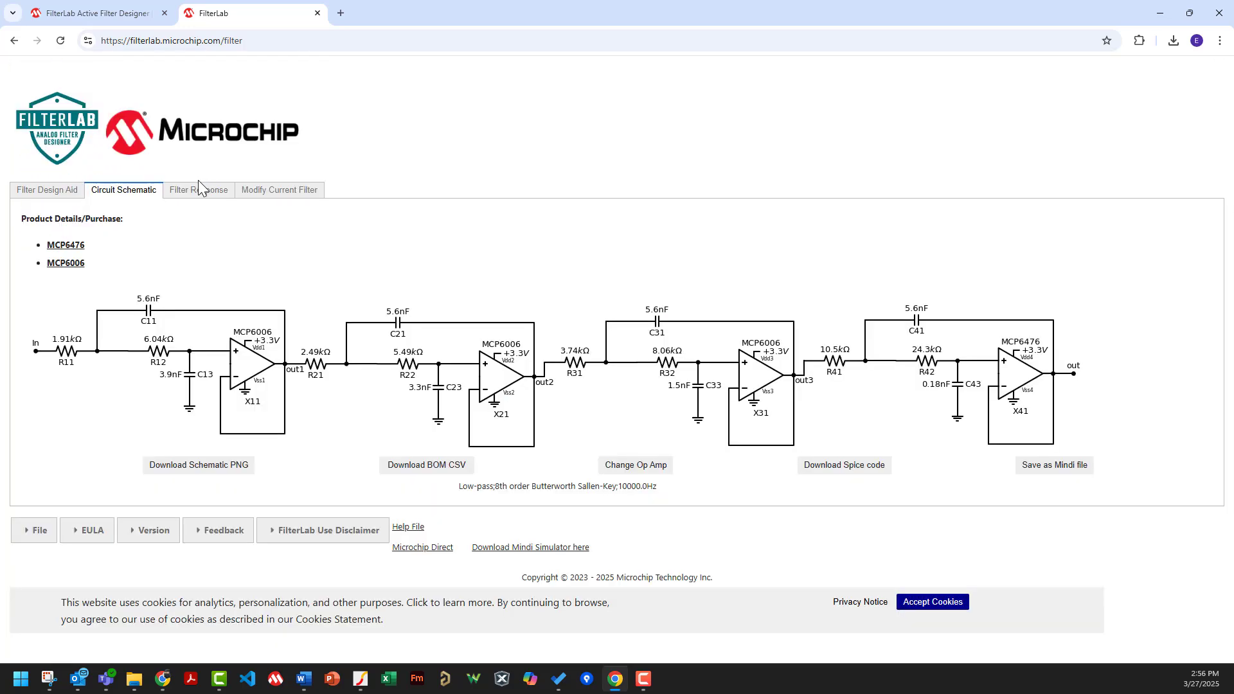
Step: Export the filter settings, and select the file filter settings_Butterworth (5).txt for import
click(35, 531)
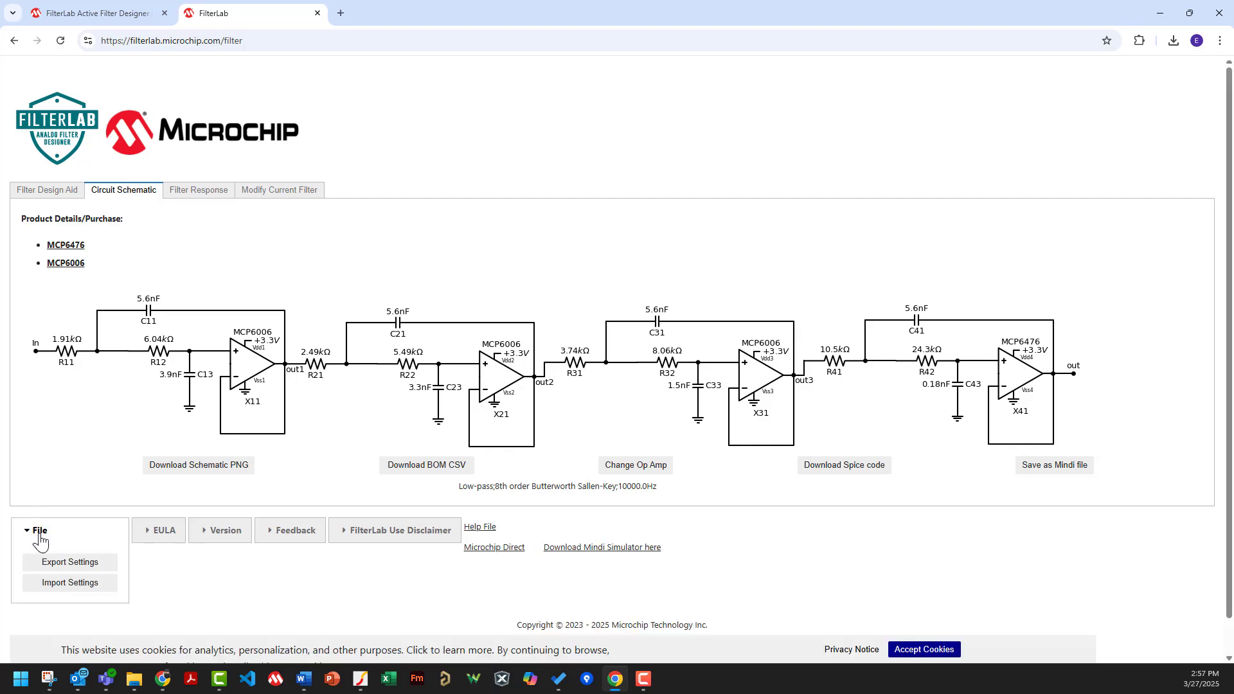
click(57, 569)
click(75, 583)
click(76, 607)
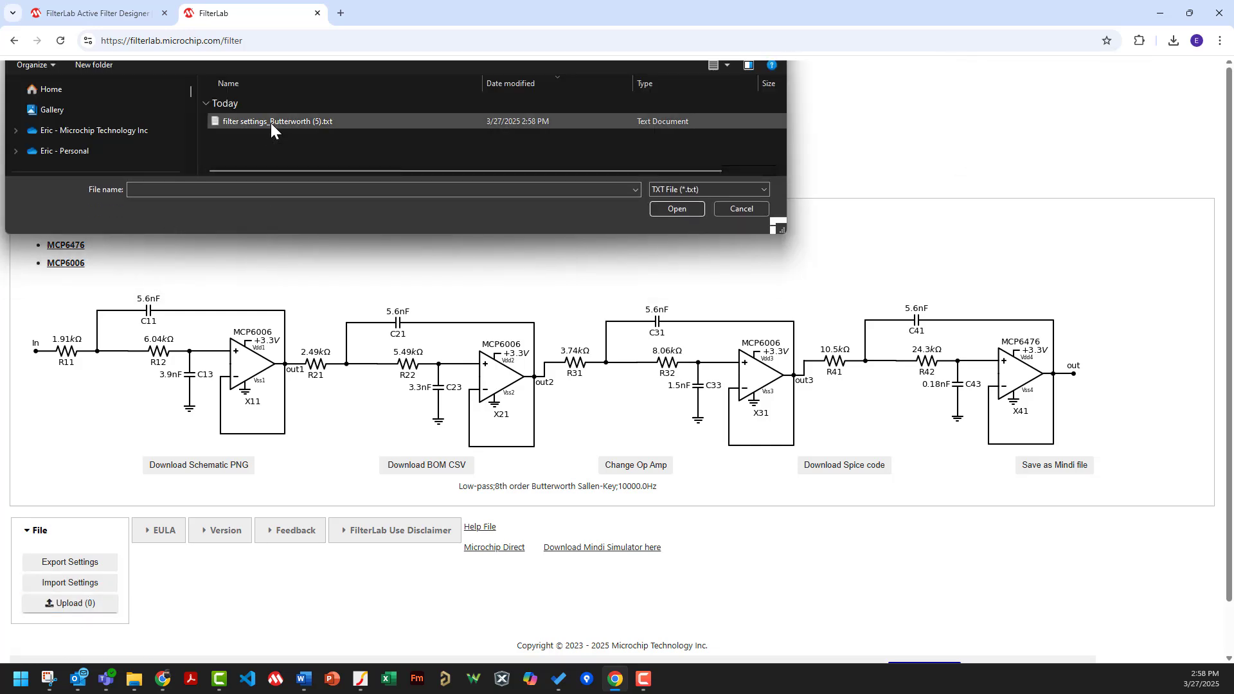
double_click(272, 124)
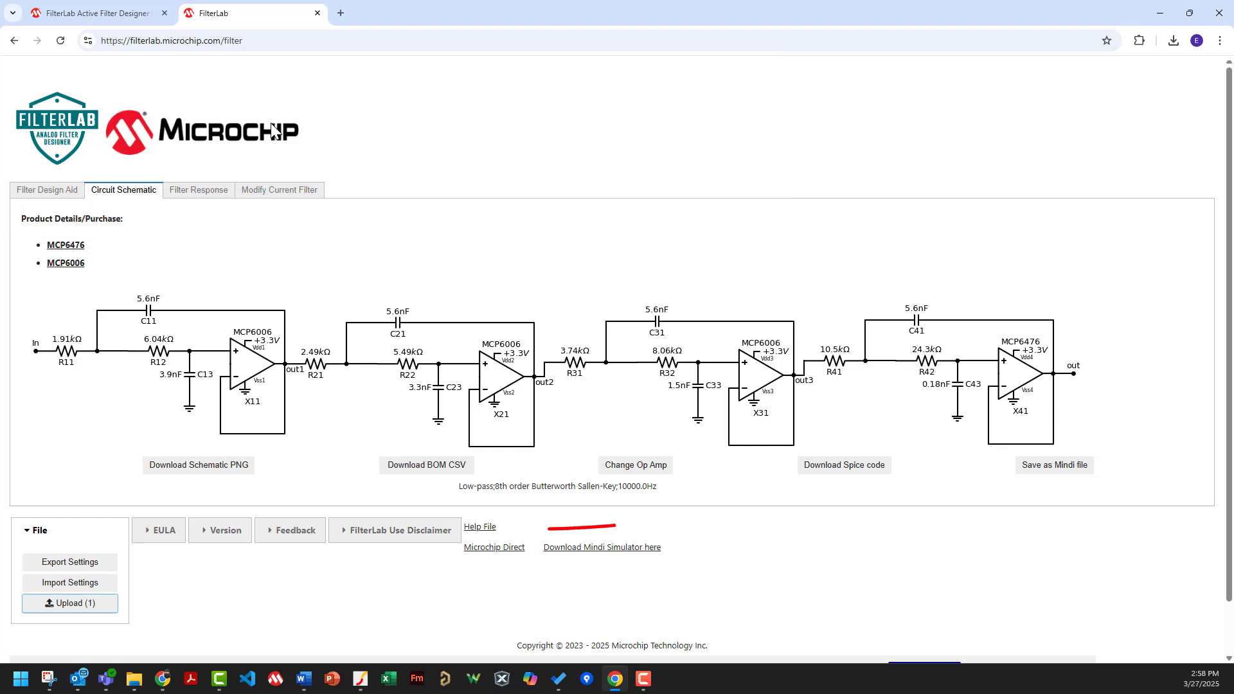